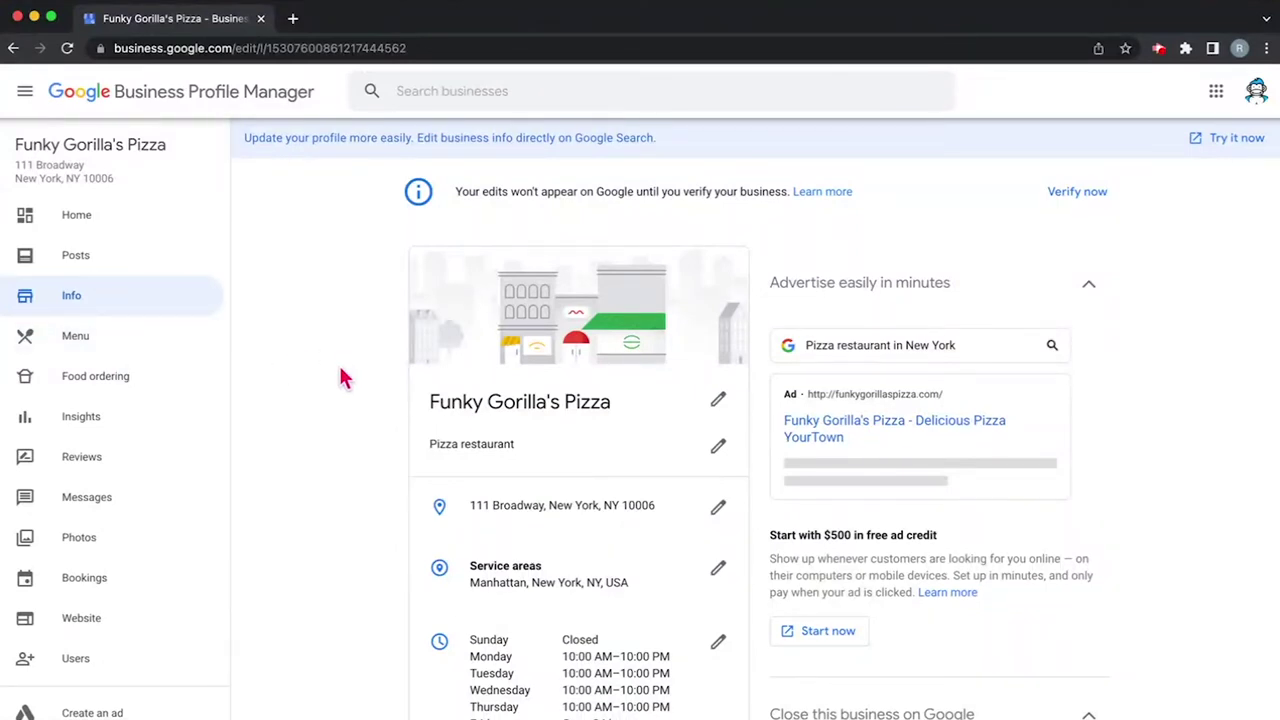
- Change the primary business category to Pizza restaurant
{"action": "scroll", "coordinate": [303, 428], "scroll_direction": "down", "scroll_amount": 2}
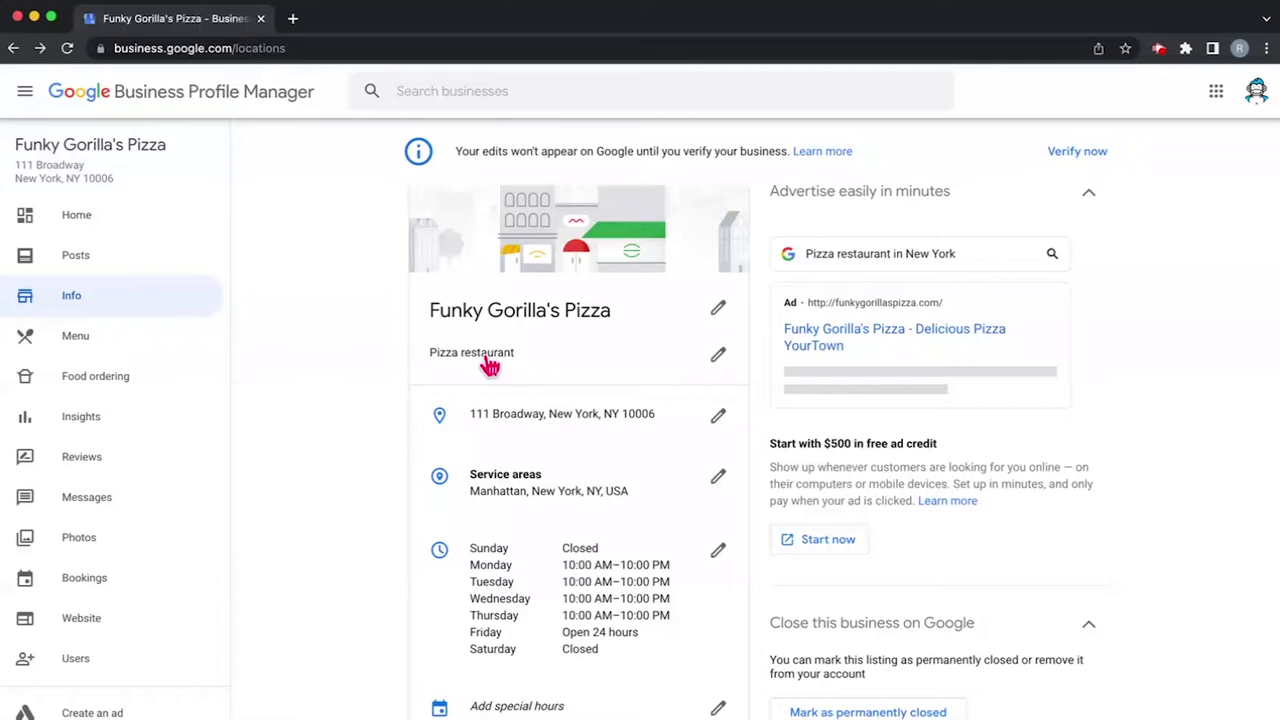
{"action": "left_click", "coordinate": [490, 366]}
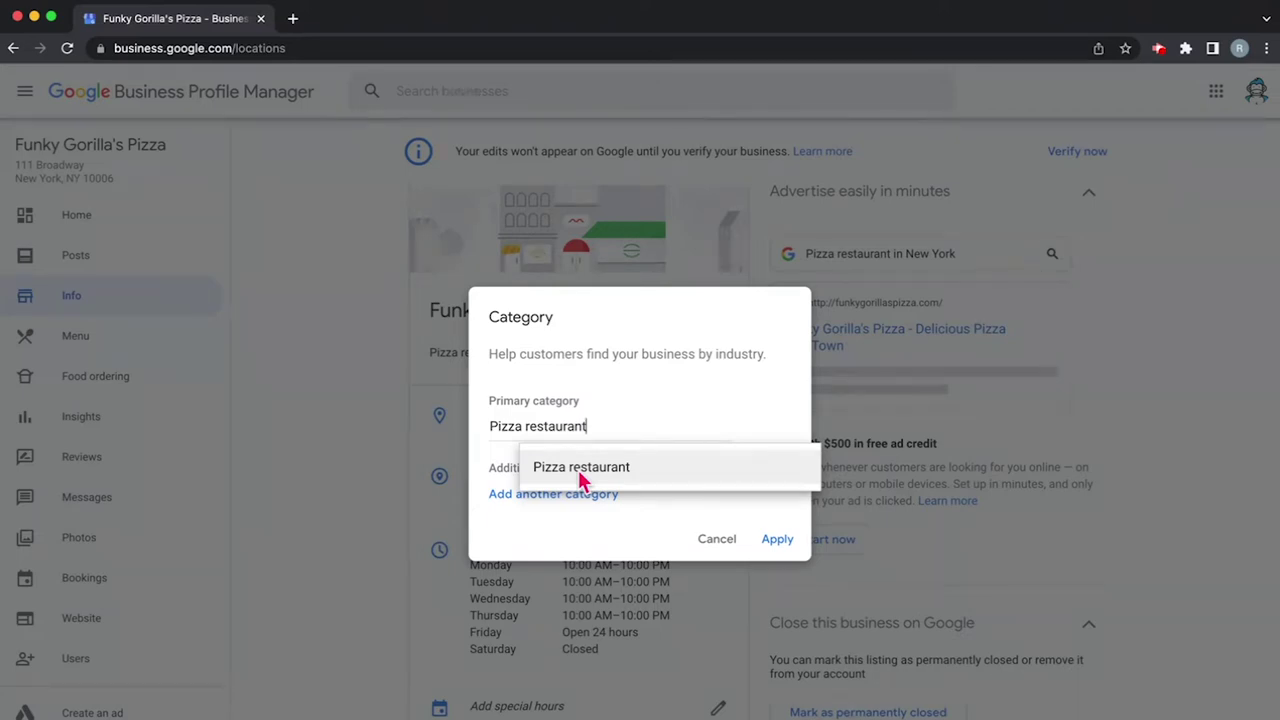
{"action": "left_click_drag", "start_coordinate": [586, 425], "coordinate": [522, 426]}
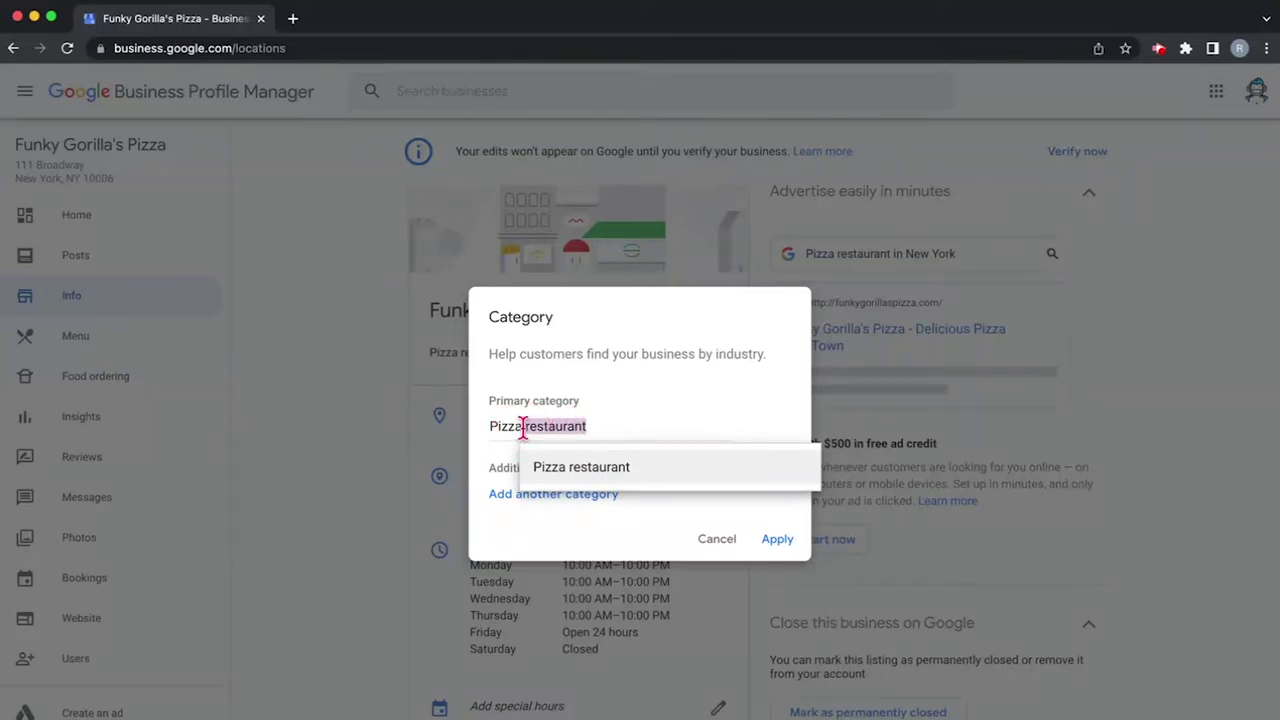
{"action": "key", "text": "BackSpace"}
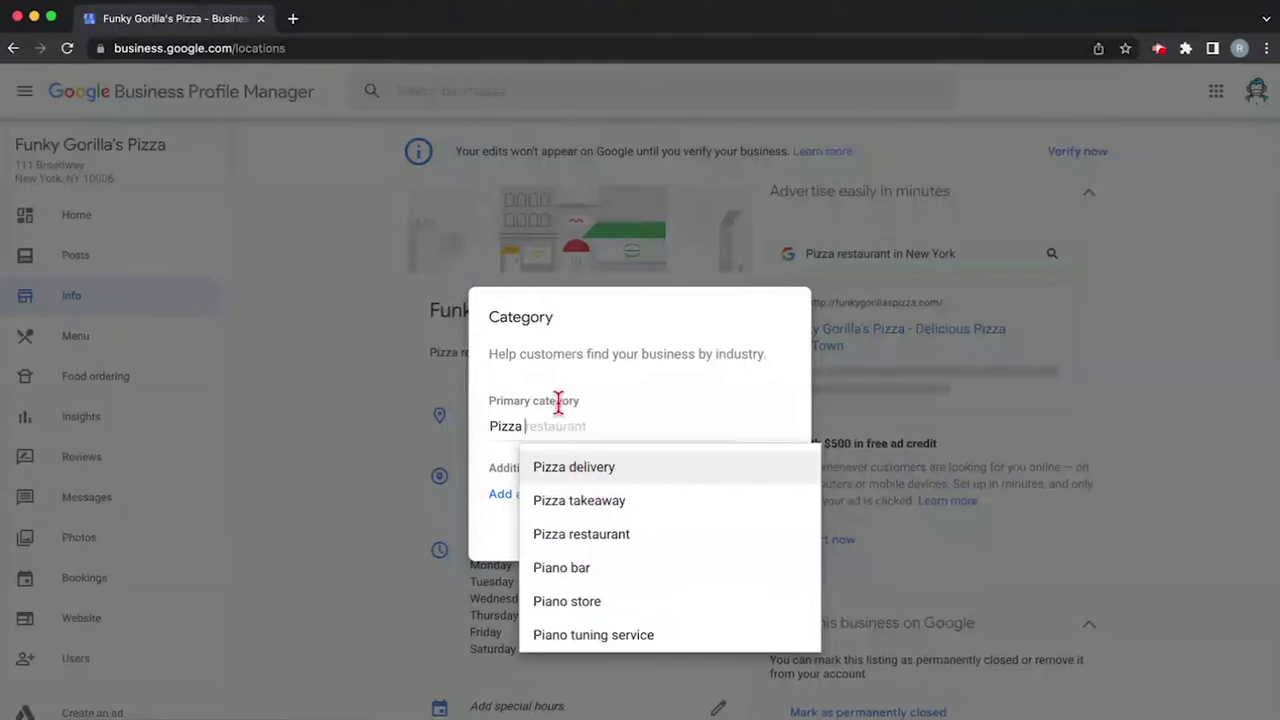
{"action": "left_click", "coordinate": [582, 532]}
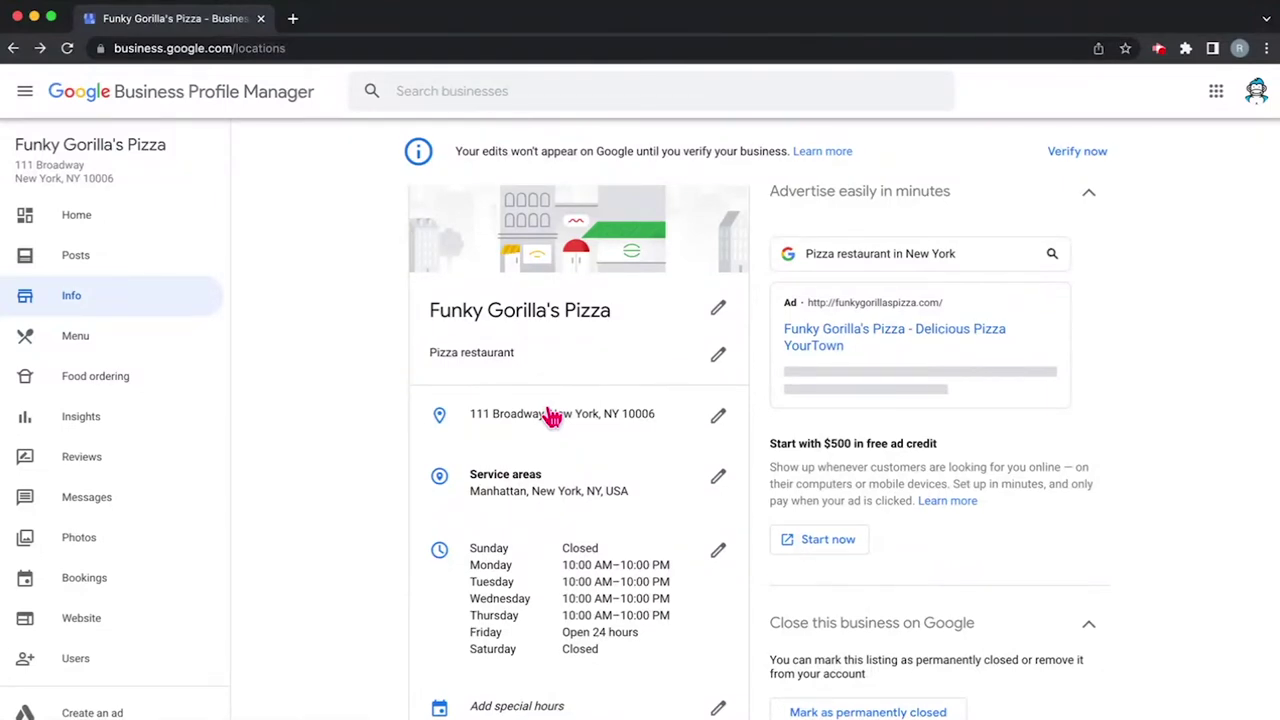
- Add Brooklyn, NY to the service areas and apply the change
{"action": "scroll", "coordinate": [410, 478], "scroll_direction": "down", "scroll_amount": 2}
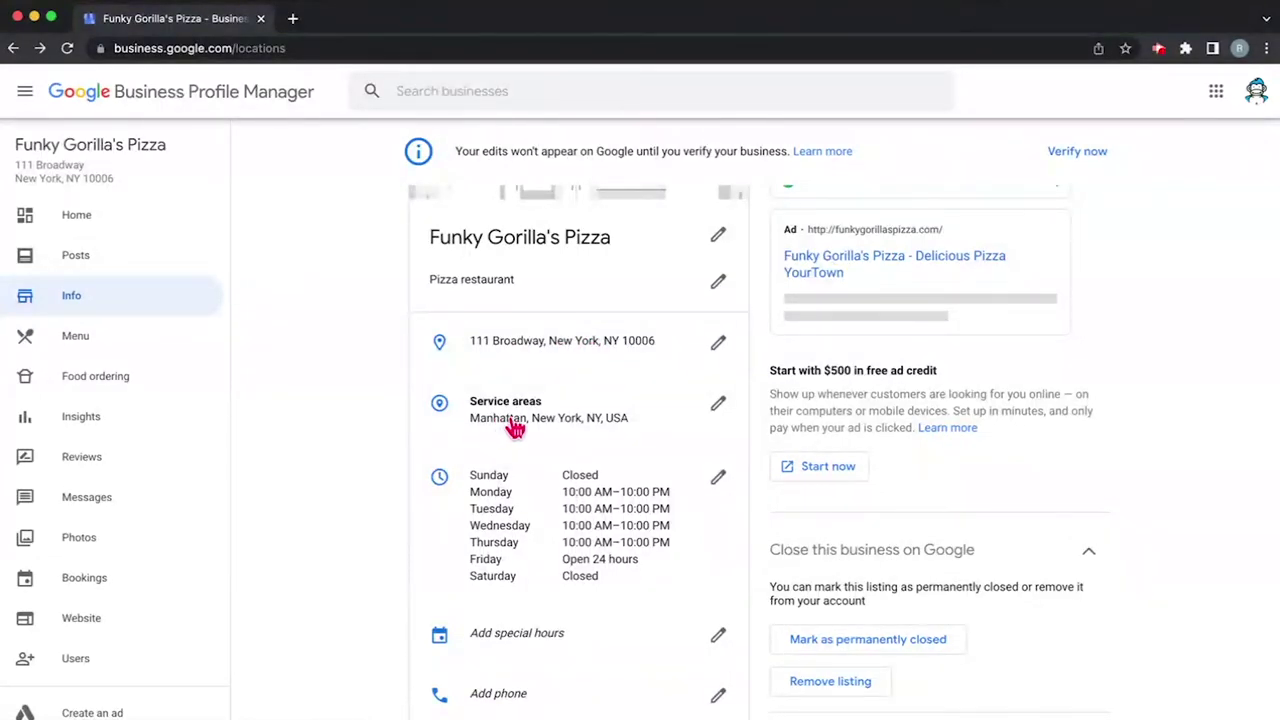
{"action": "left_click", "coordinate": [615, 428]}
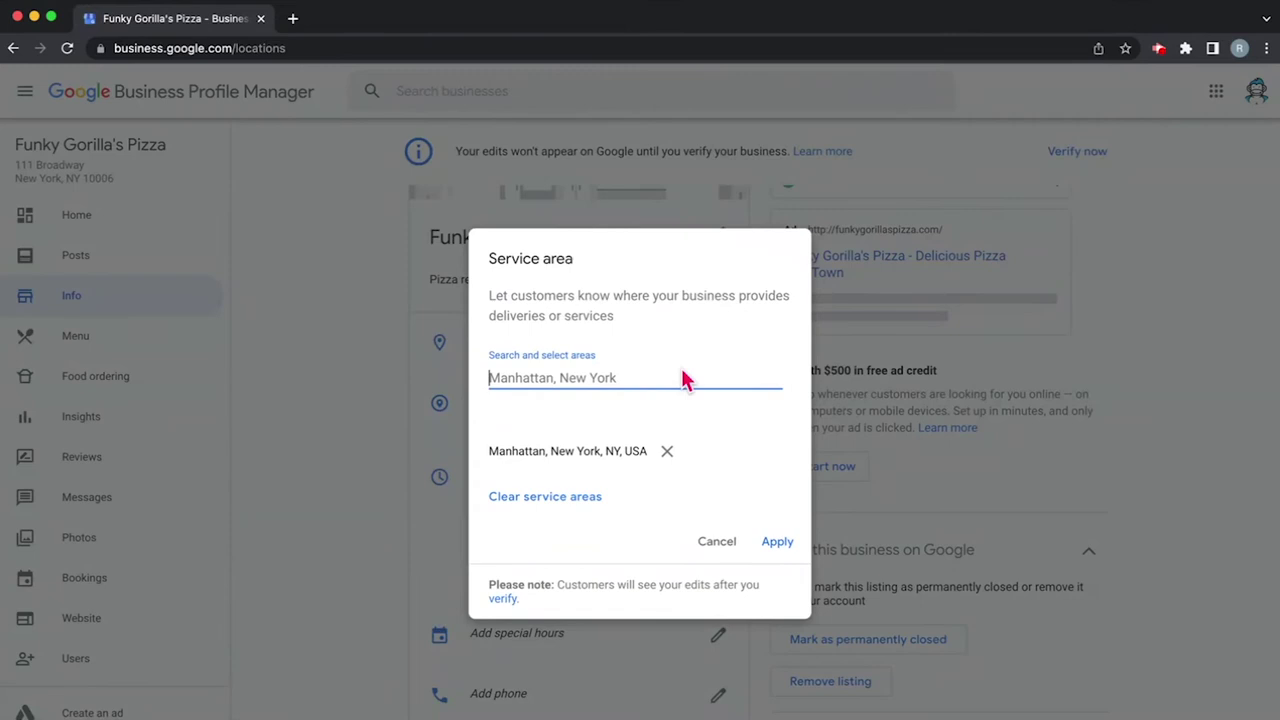
{"action": "type", "text": "brook"}
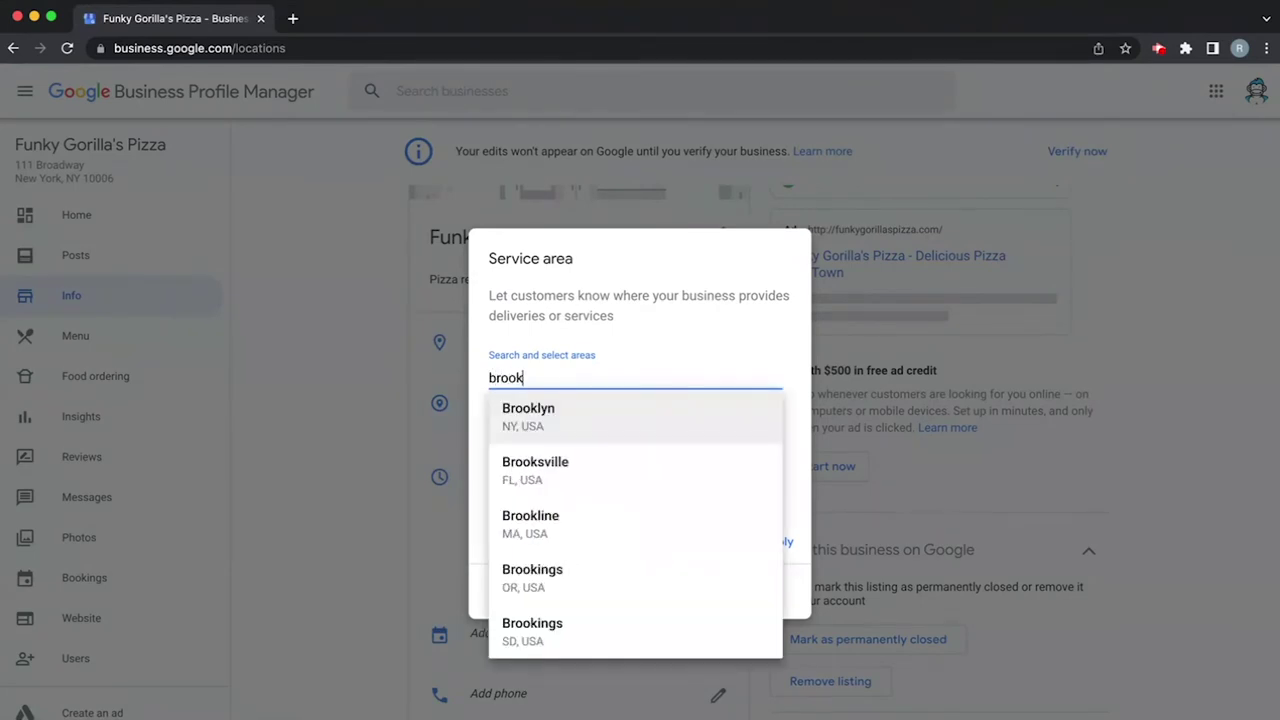
{"action": "left_click", "coordinate": [530, 424]}
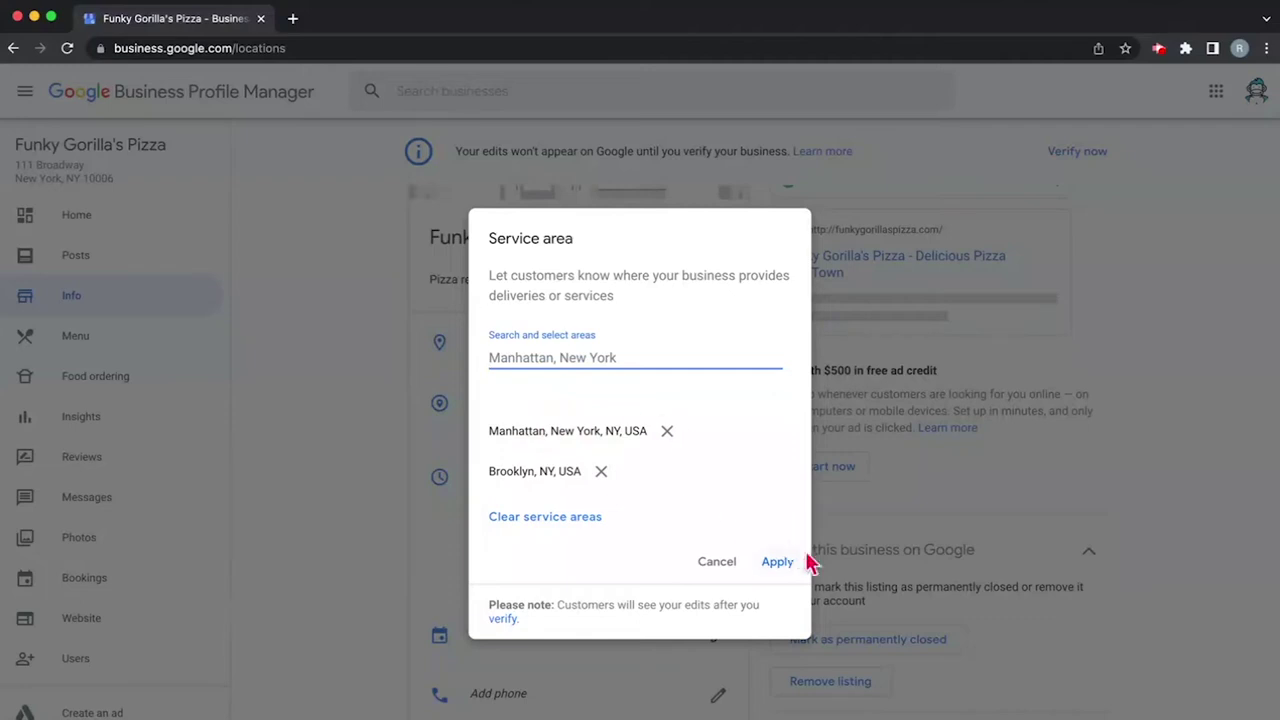
{"action": "left_click", "coordinate": [779, 564]}
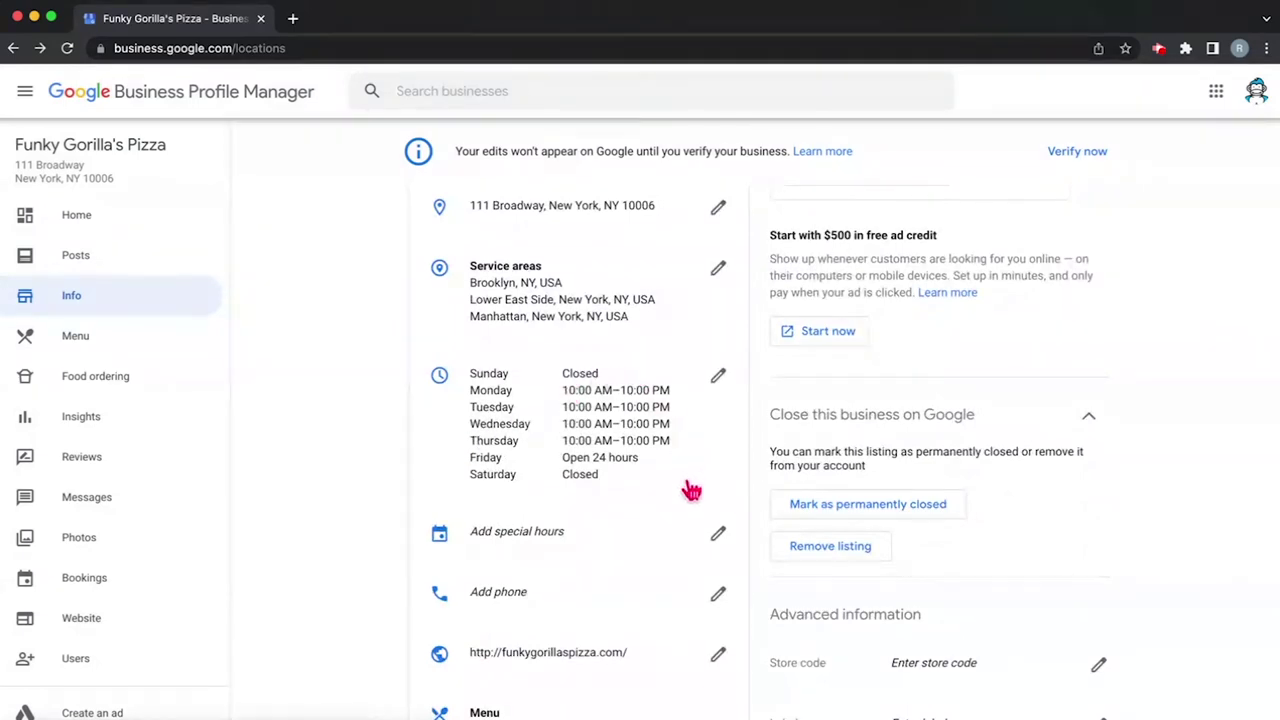
- Add a special-hours entry marking 7/4/22 (4th of July) as Closed
{"action": "scroll", "coordinate": [686, 486], "scroll_direction": "down", "scroll_amount": 1}
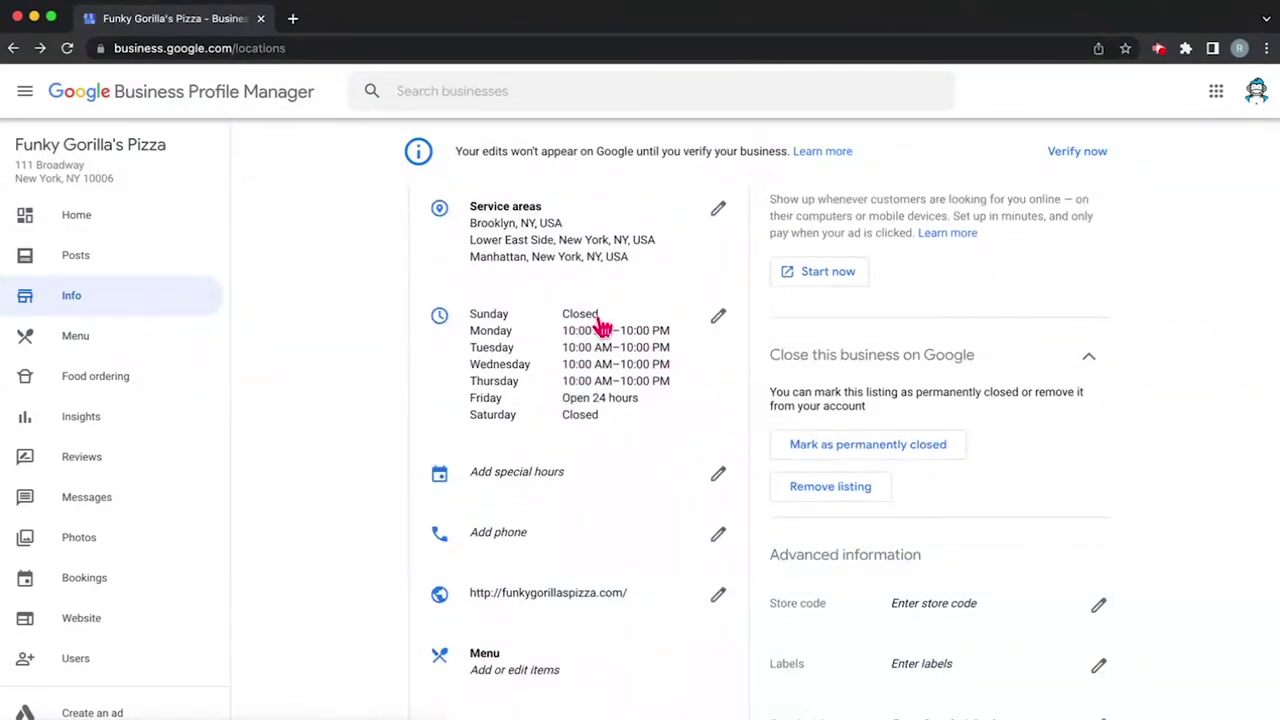
{"action": "scroll", "coordinate": [486, 477], "scroll_direction": "down", "scroll_amount": 1}
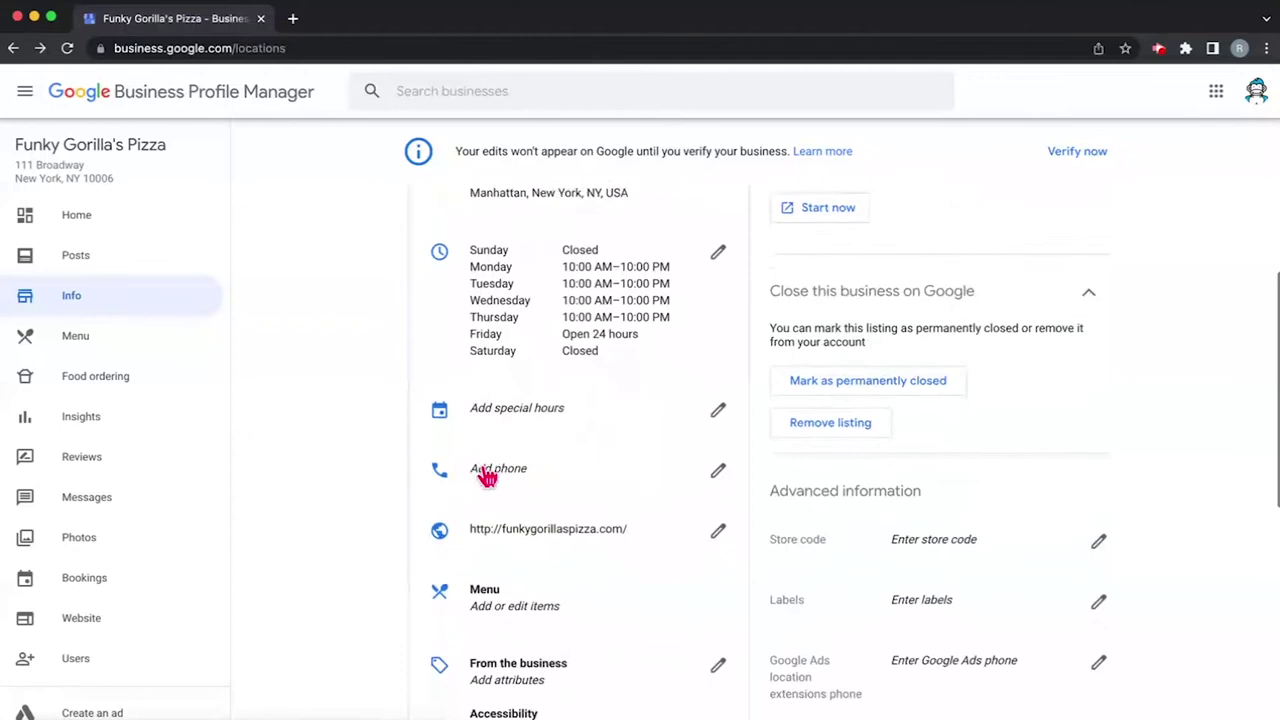
{"action": "left_click", "coordinate": [563, 404]}
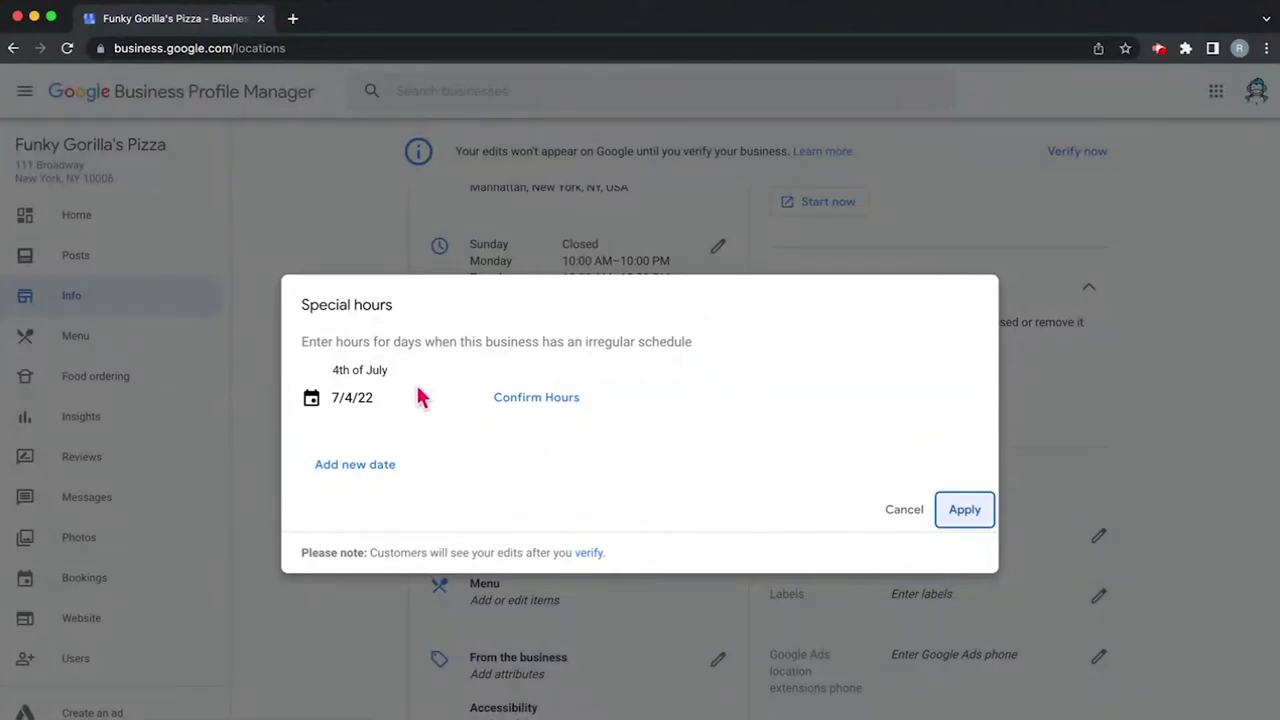
{"action": "left_click", "coordinate": [536, 399]}
{"action": "left_click", "coordinate": [512, 395]}
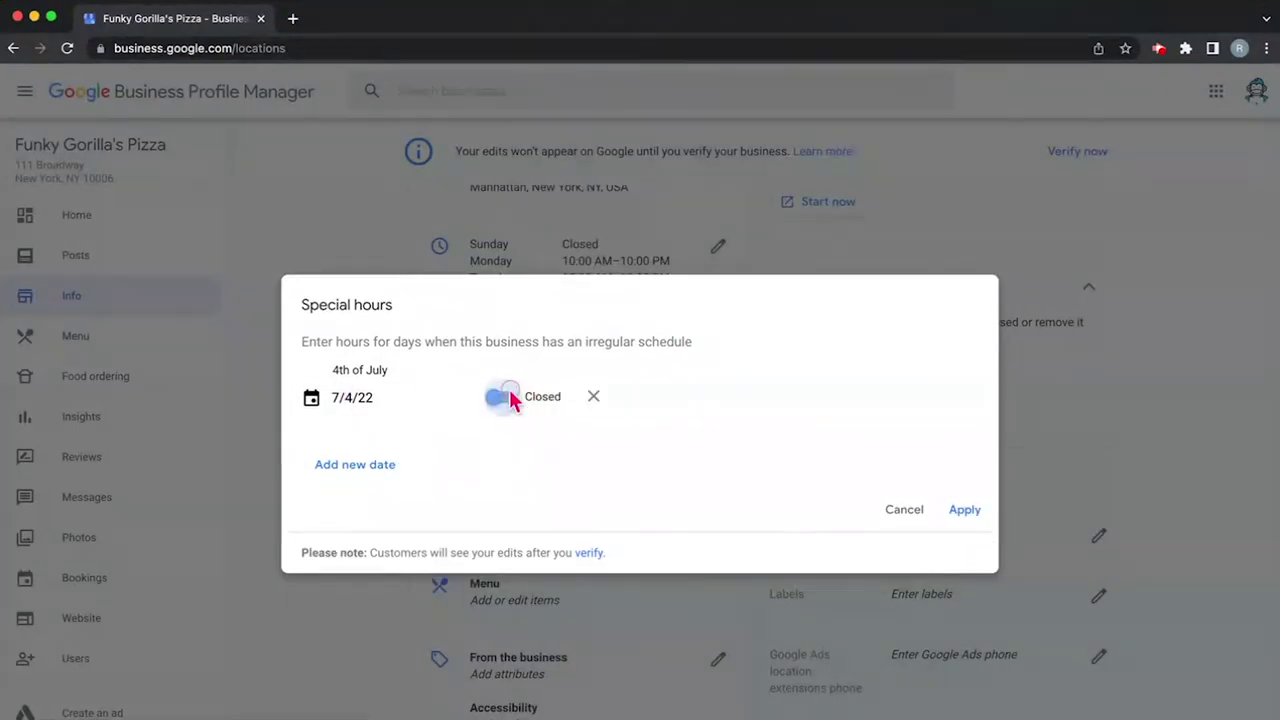
{"action": "left_click", "coordinate": [968, 512]}
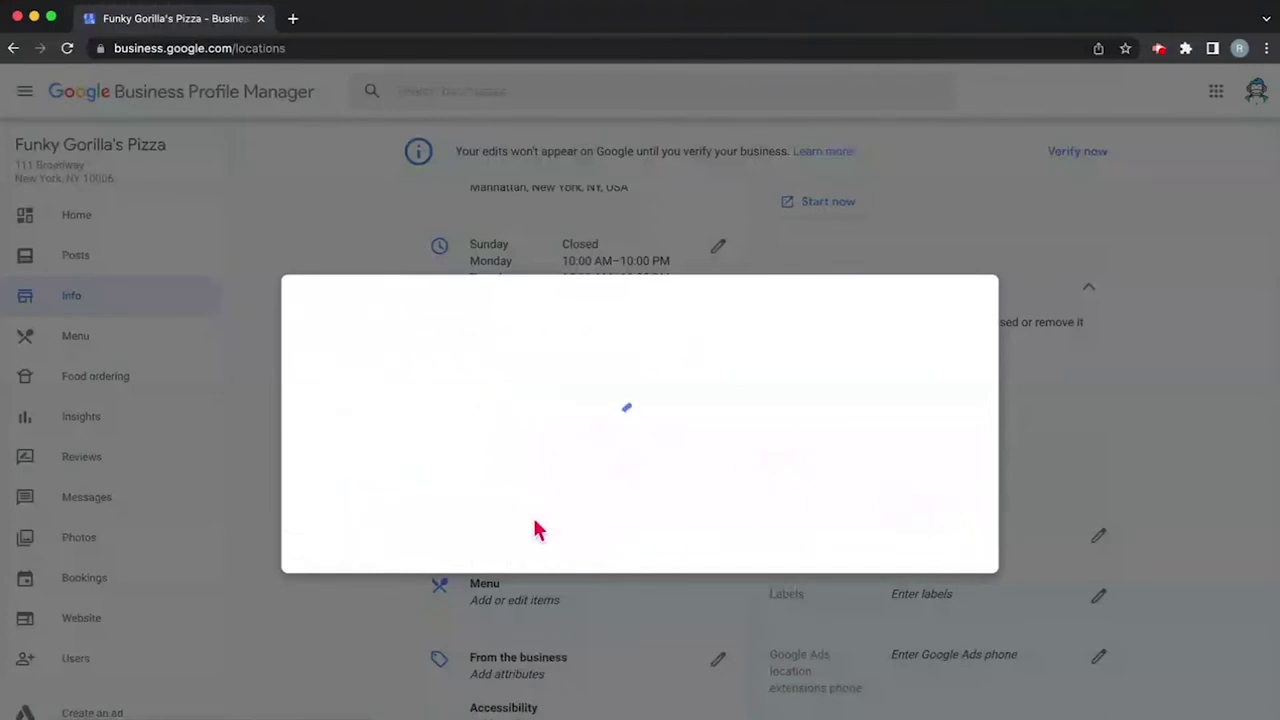
{"action": "scroll", "coordinate": [306, 543], "scroll_direction": "down", "scroll_amount": 4}
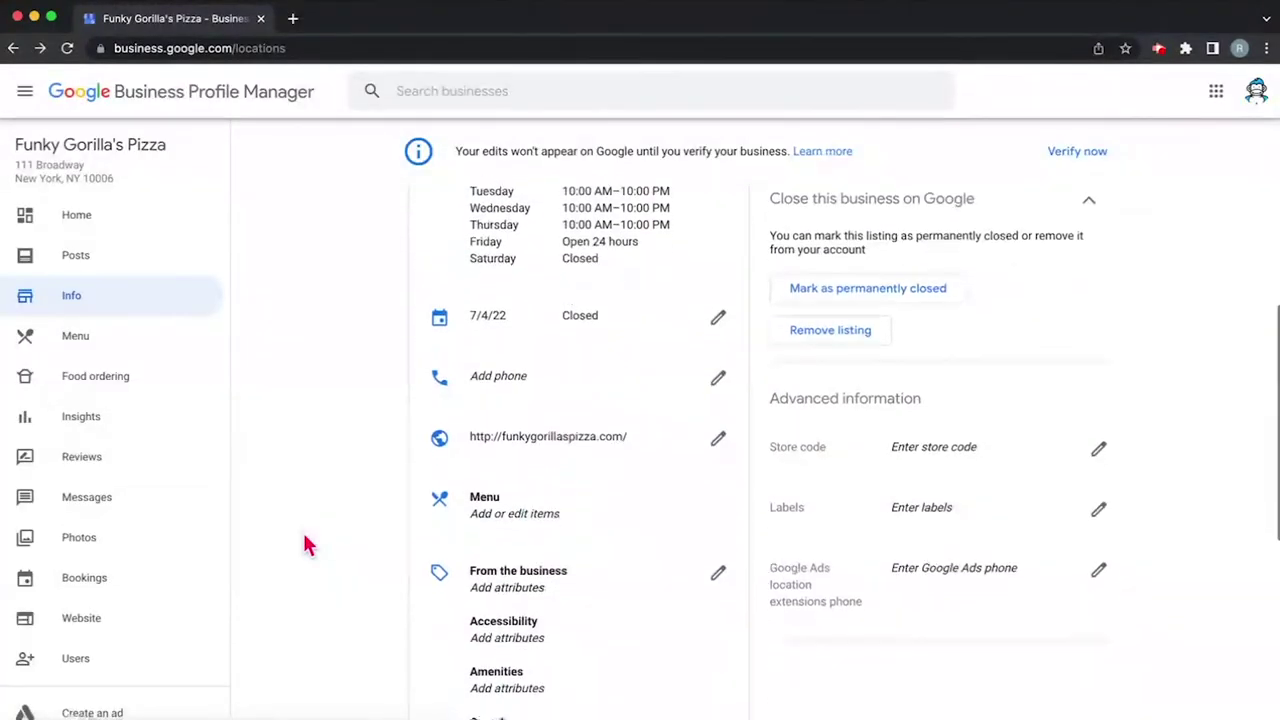
{"action": "left_click", "coordinate": [504, 324]}
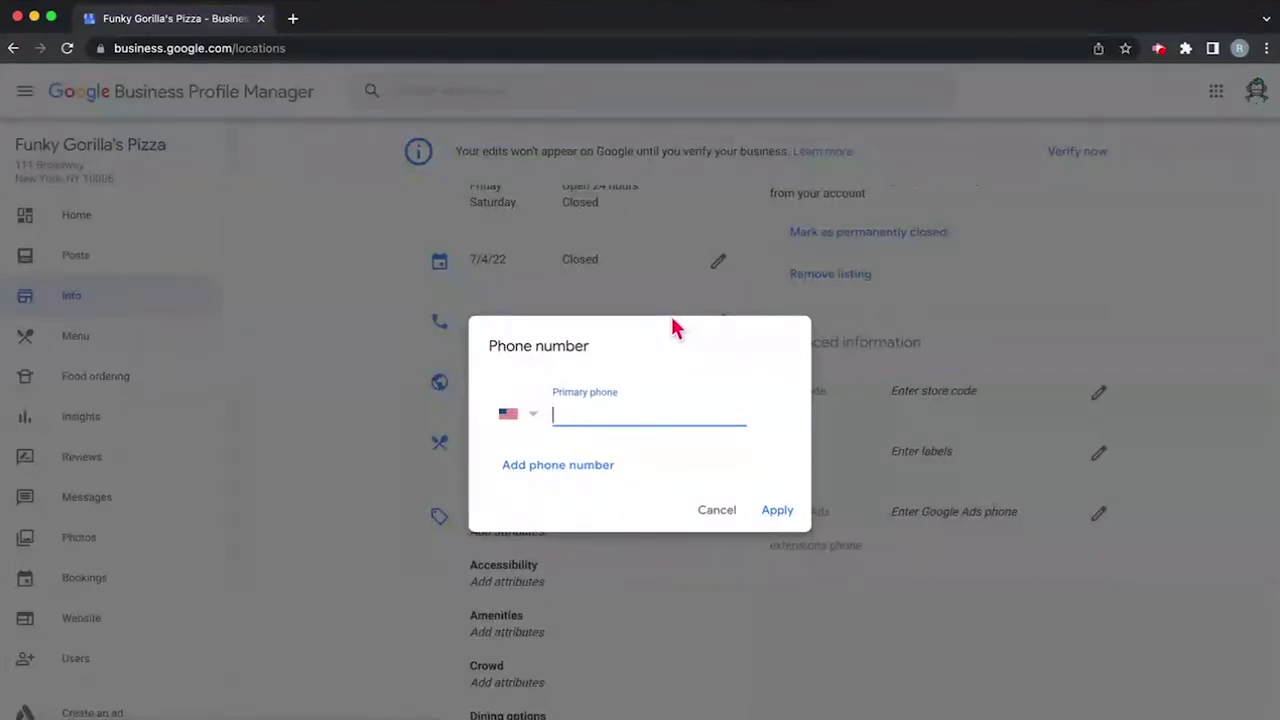
{"action": "left_click", "coordinate": [708, 509]}
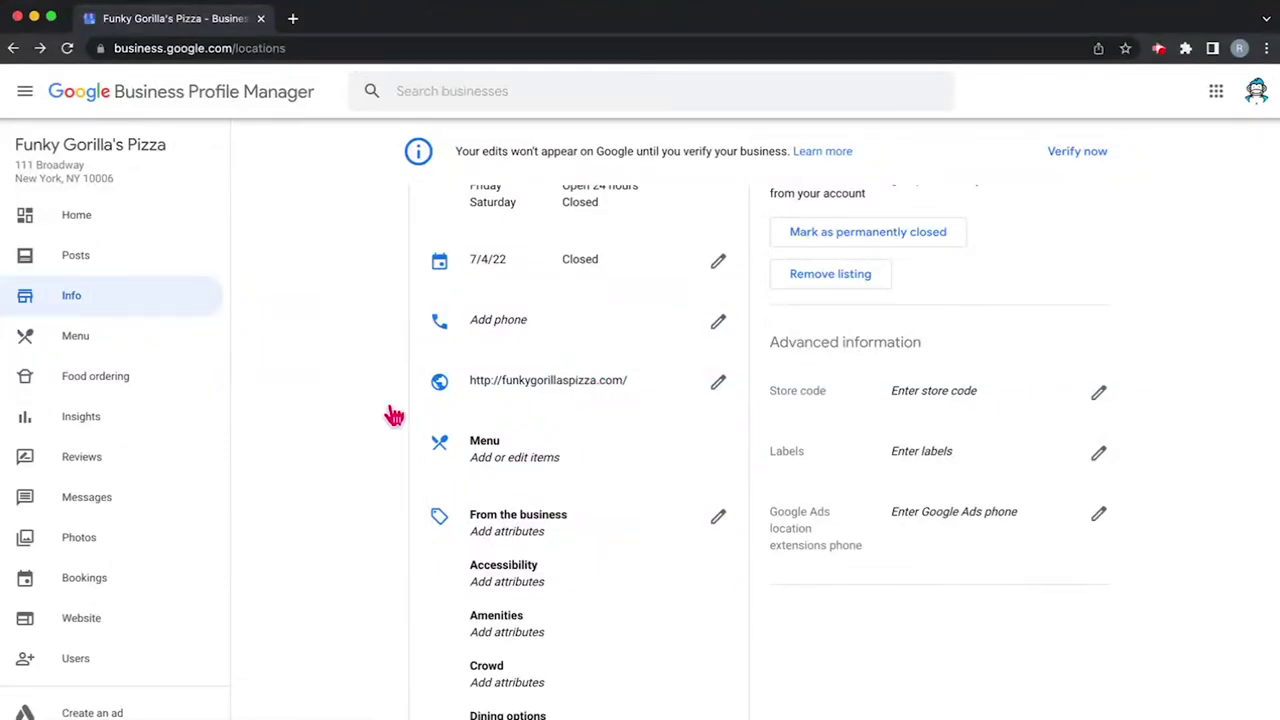
{"action": "scroll", "coordinate": [365, 420], "scroll_direction": "down", "scroll_amount": 2}
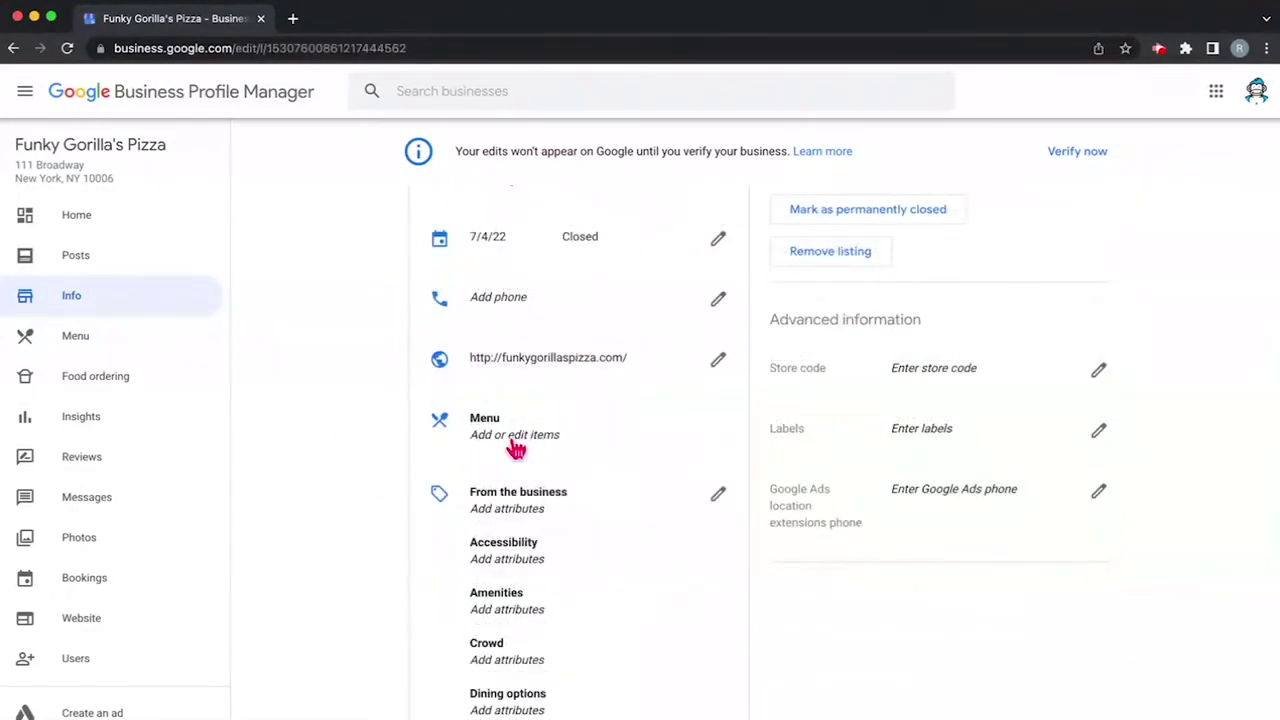
{"action": "left_click", "coordinate": [515, 436]}
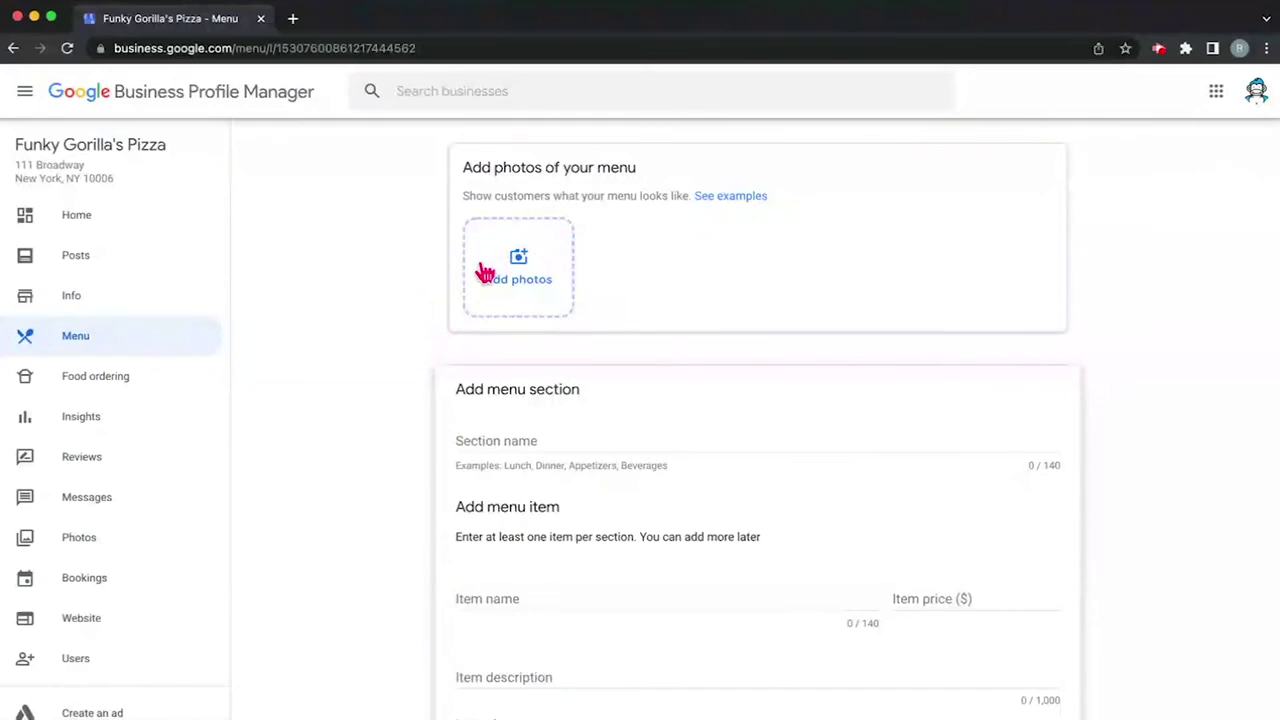
{"action": "scroll", "coordinate": [409, 480], "scroll_direction": "down", "scroll_amount": 3}
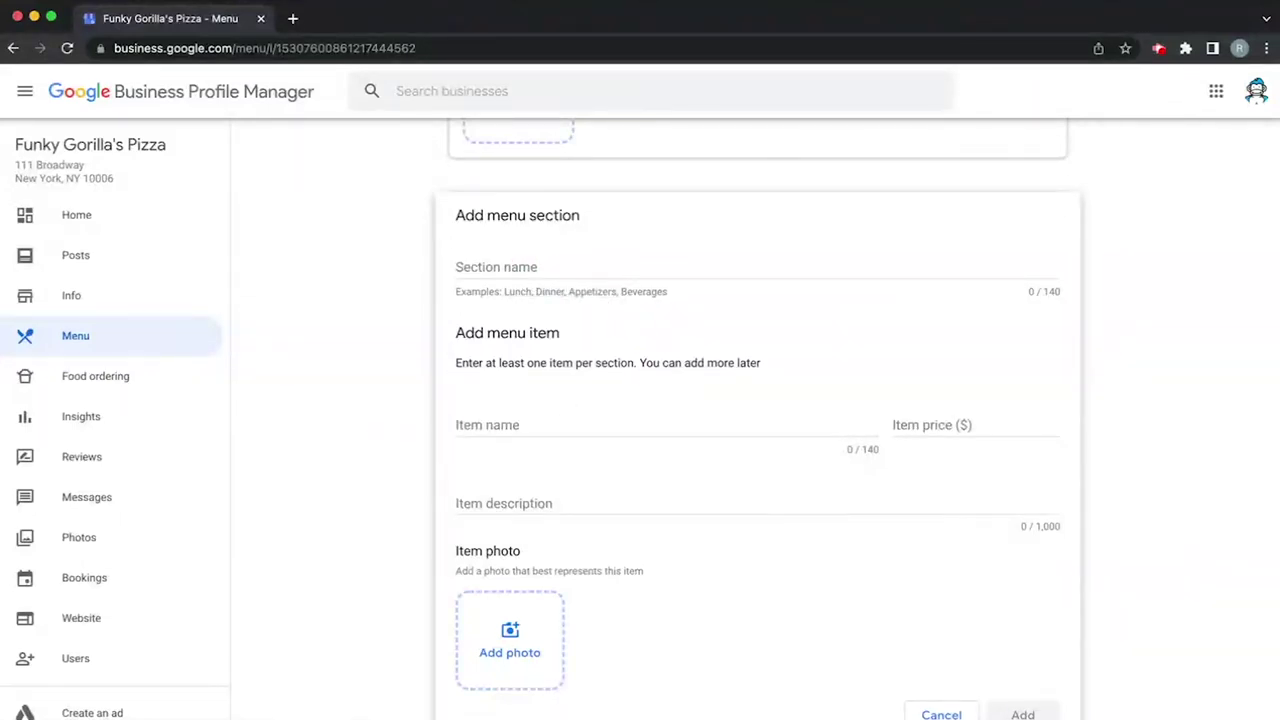
{"action": "left_click", "coordinate": [941, 714]}
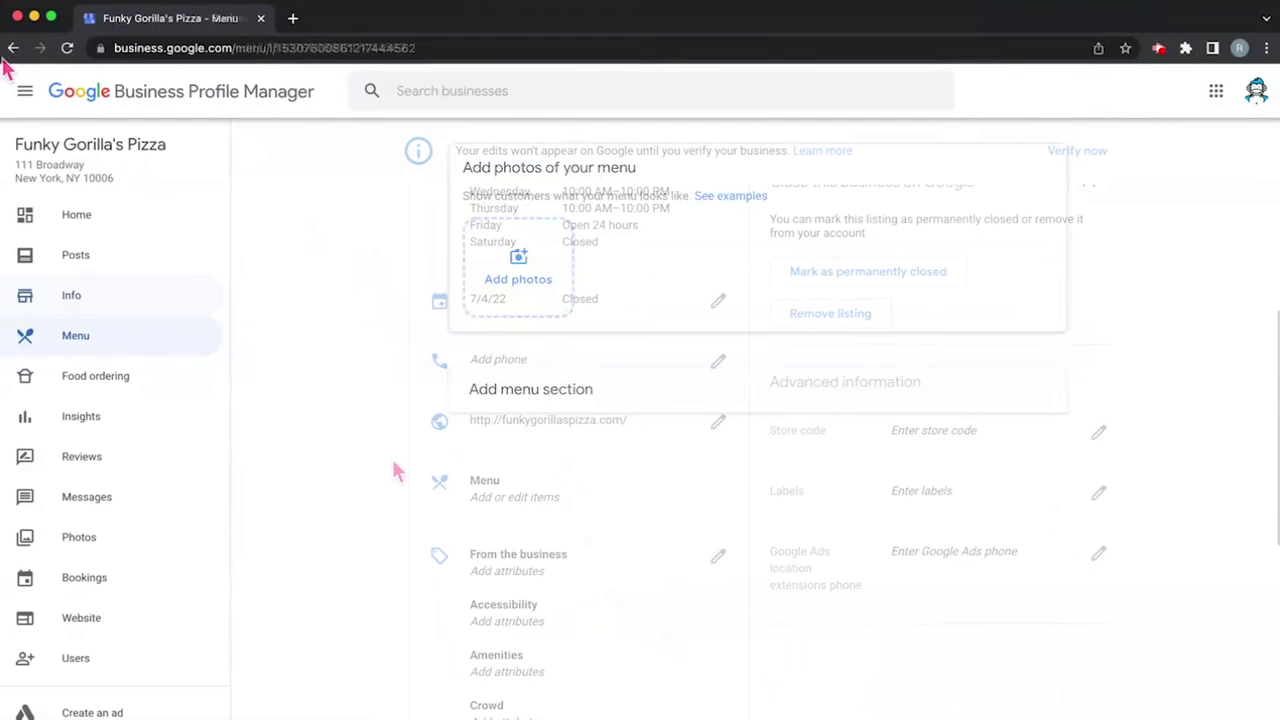
{"action": "scroll", "coordinate": [393, 464], "scroll_direction": "down", "scroll_amount": 2}
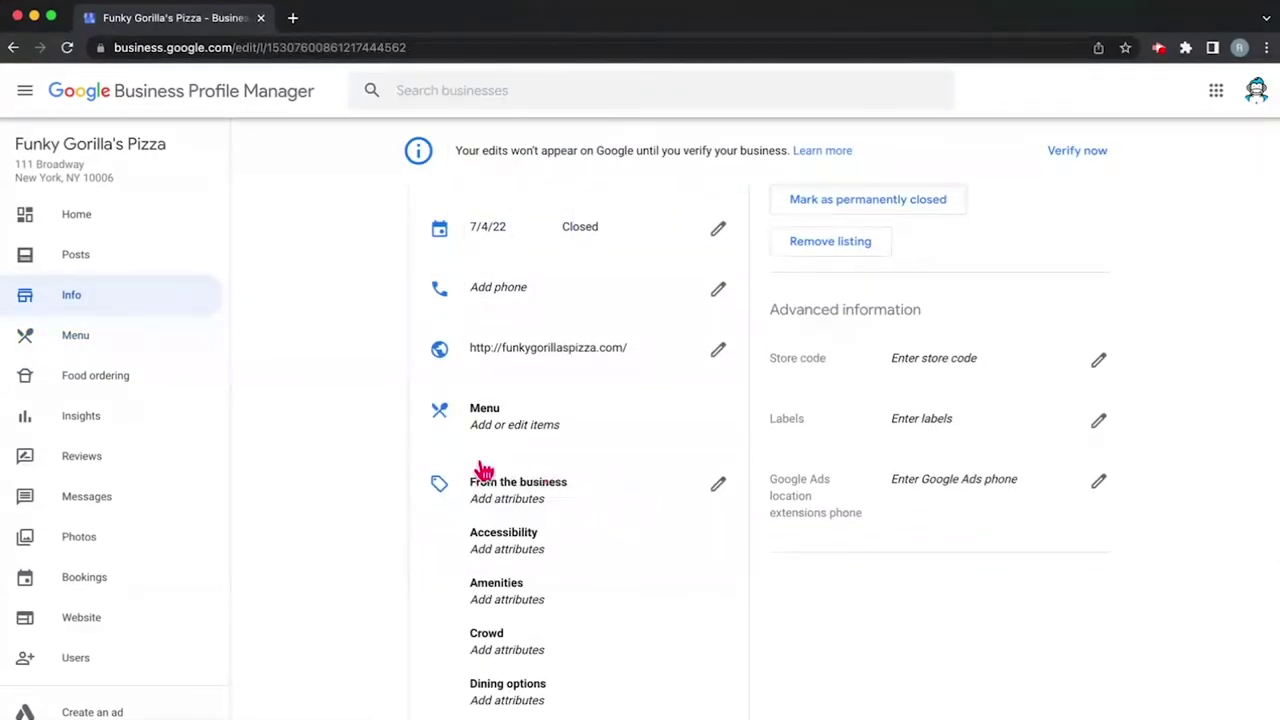
- In the attributes list, mark Restroom, High chairs, Good for kids, Bar onsite and Gender-neutral restroom
{"action": "scroll", "coordinate": [498, 440], "scroll_direction": "down", "scroll_amount": 1}
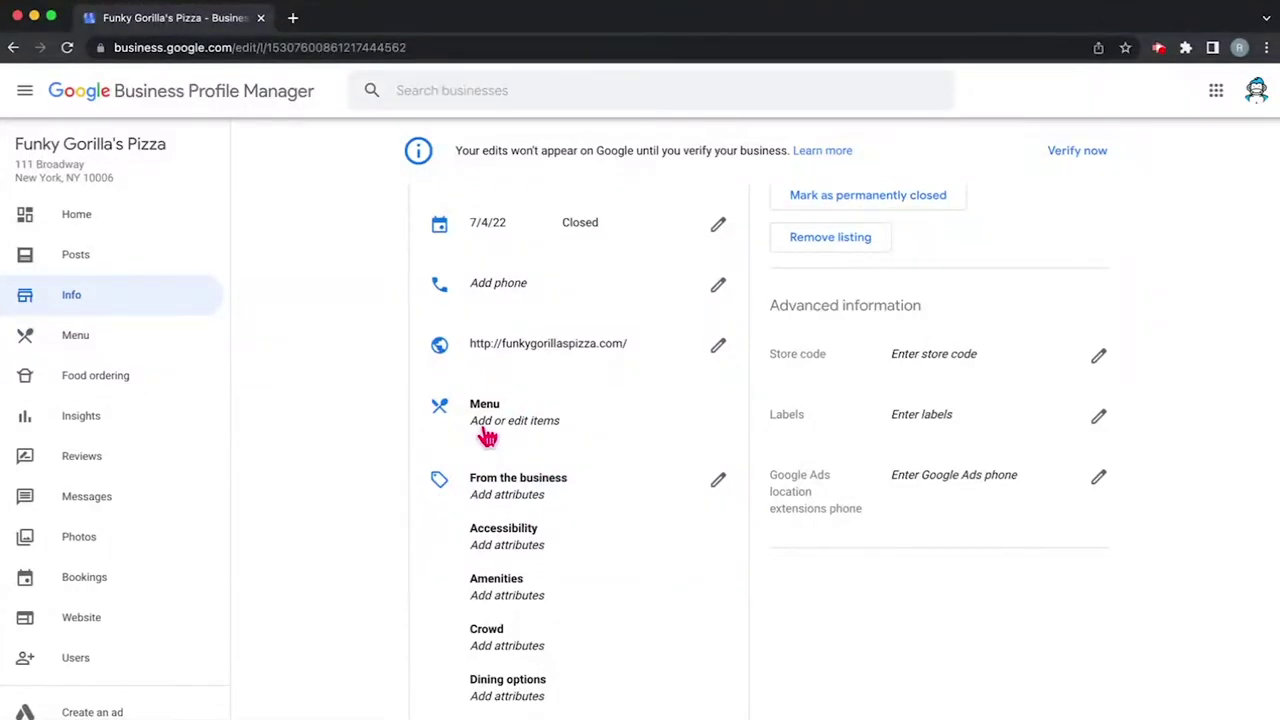
{"action": "scroll", "coordinate": [558, 558], "scroll_direction": "down", "scroll_amount": 1}
{"action": "scroll", "coordinate": [558, 565], "scroll_direction": "down", "scroll_amount": 1}
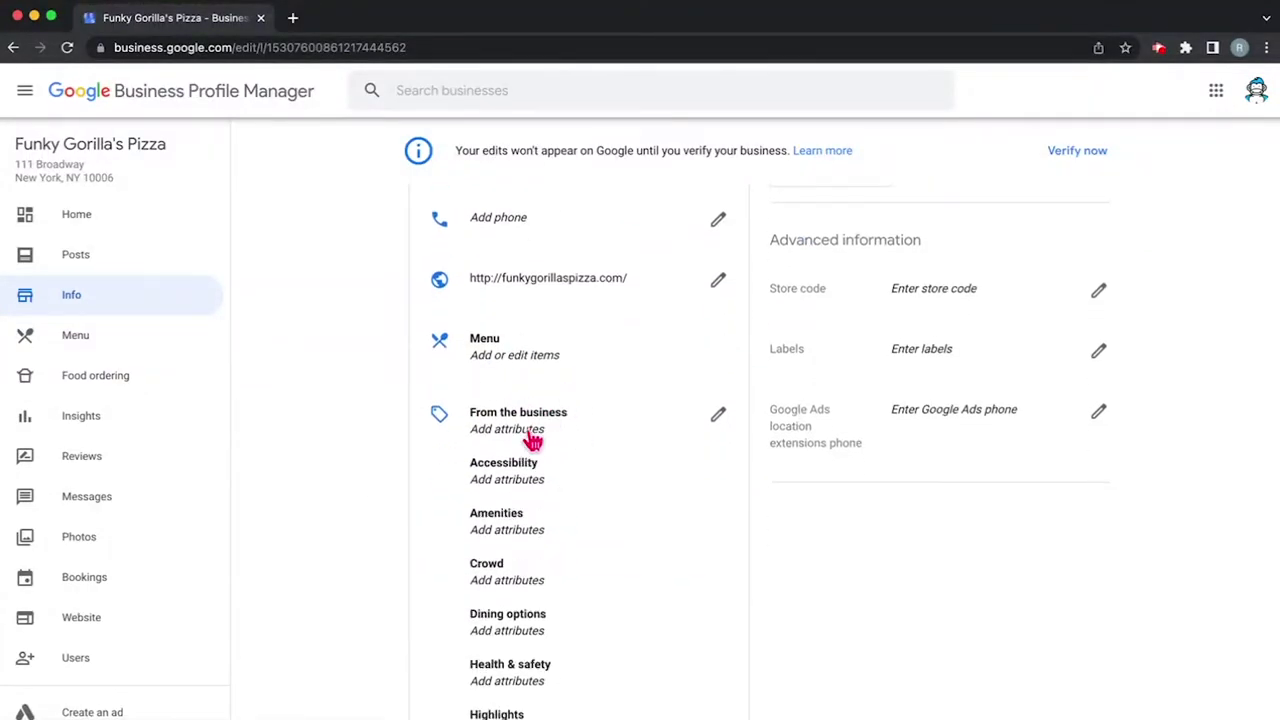
{"action": "left_click", "coordinate": [563, 426]}
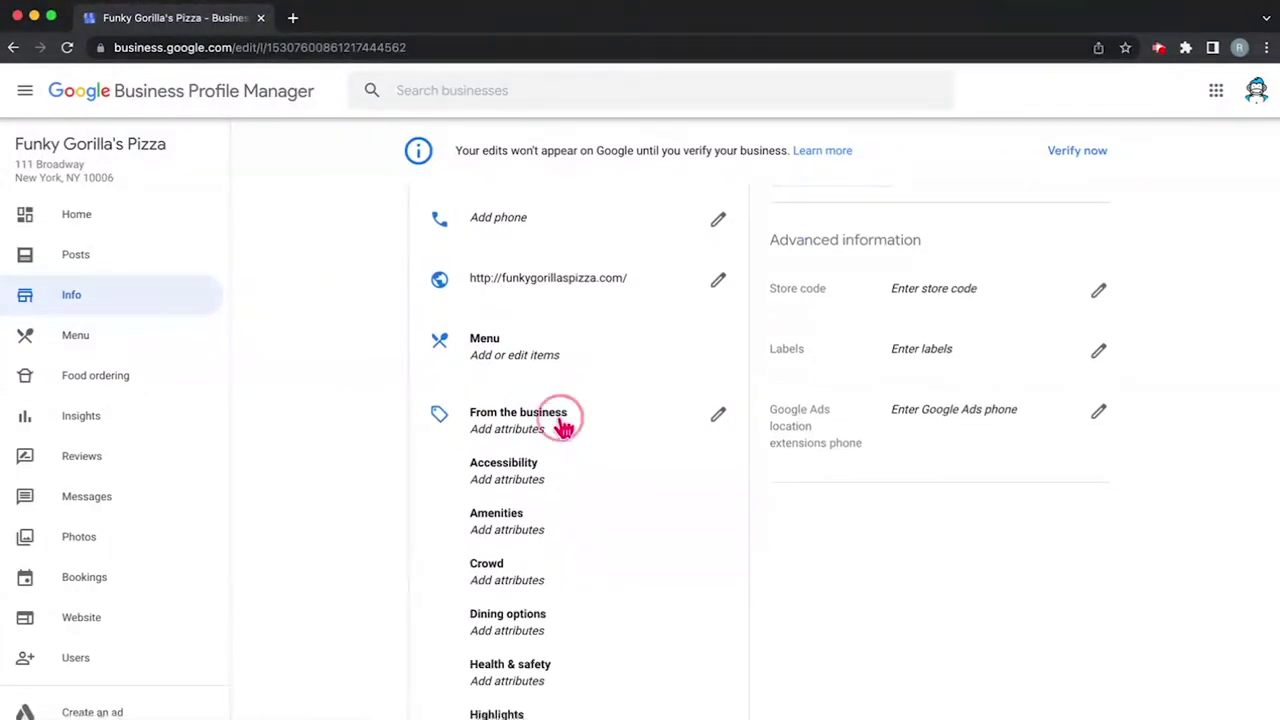
{"action": "scroll", "coordinate": [757, 465], "scroll_direction": "down", "scroll_amount": 1}
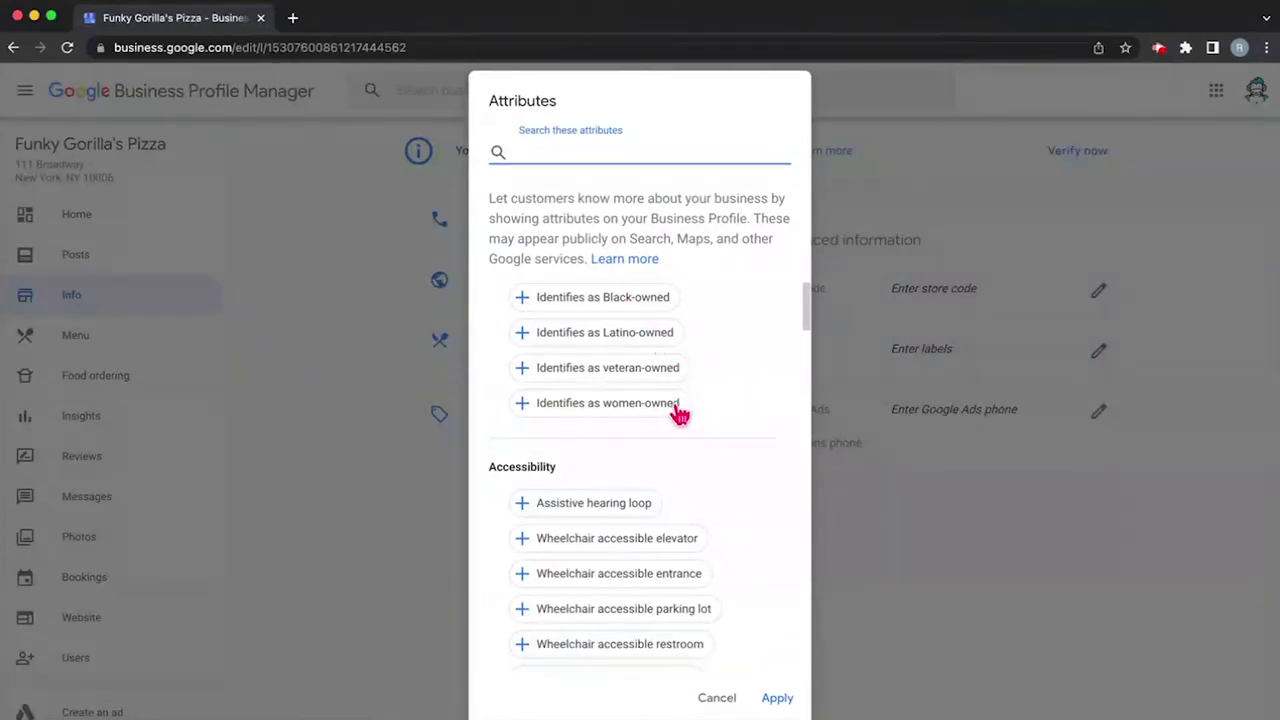
{"action": "scroll", "coordinate": [708, 446], "scroll_direction": "down", "scroll_amount": 3}
{"action": "scroll", "coordinate": [740, 437], "scroll_direction": "down", "scroll_amount": 2}
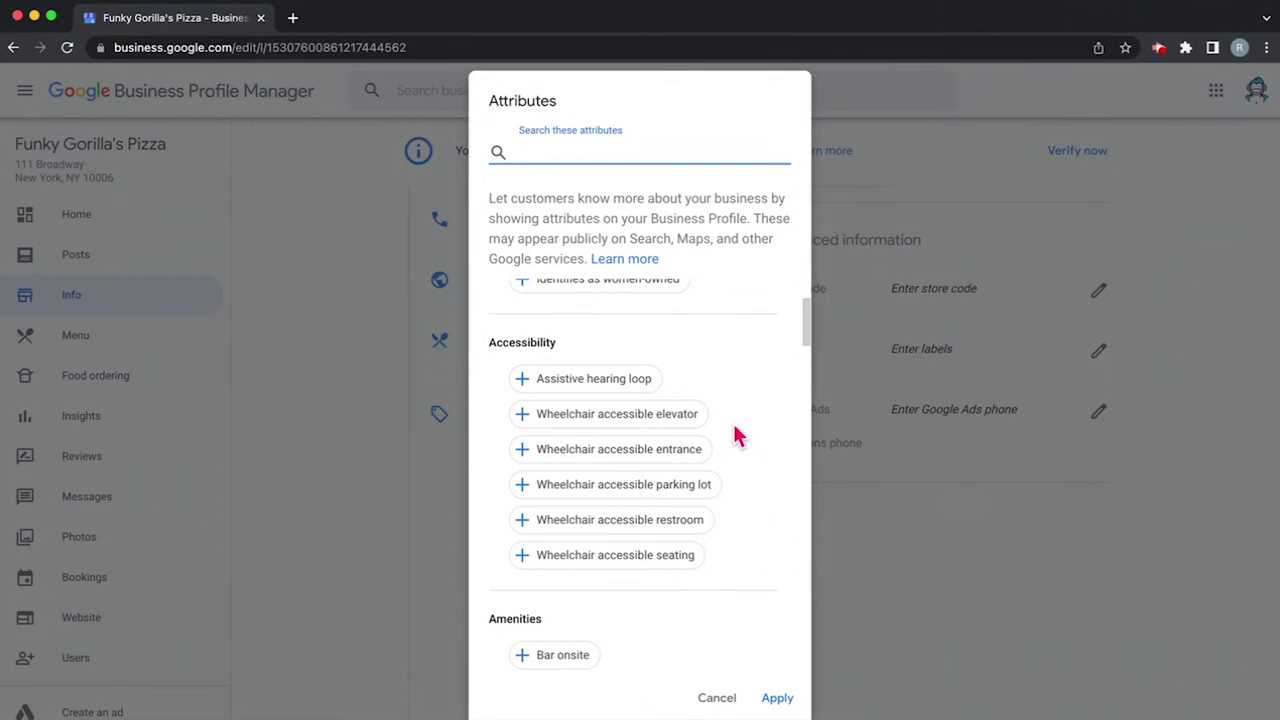
{"action": "scroll", "coordinate": [620, 460], "scroll_direction": "up", "scroll_amount": 1}
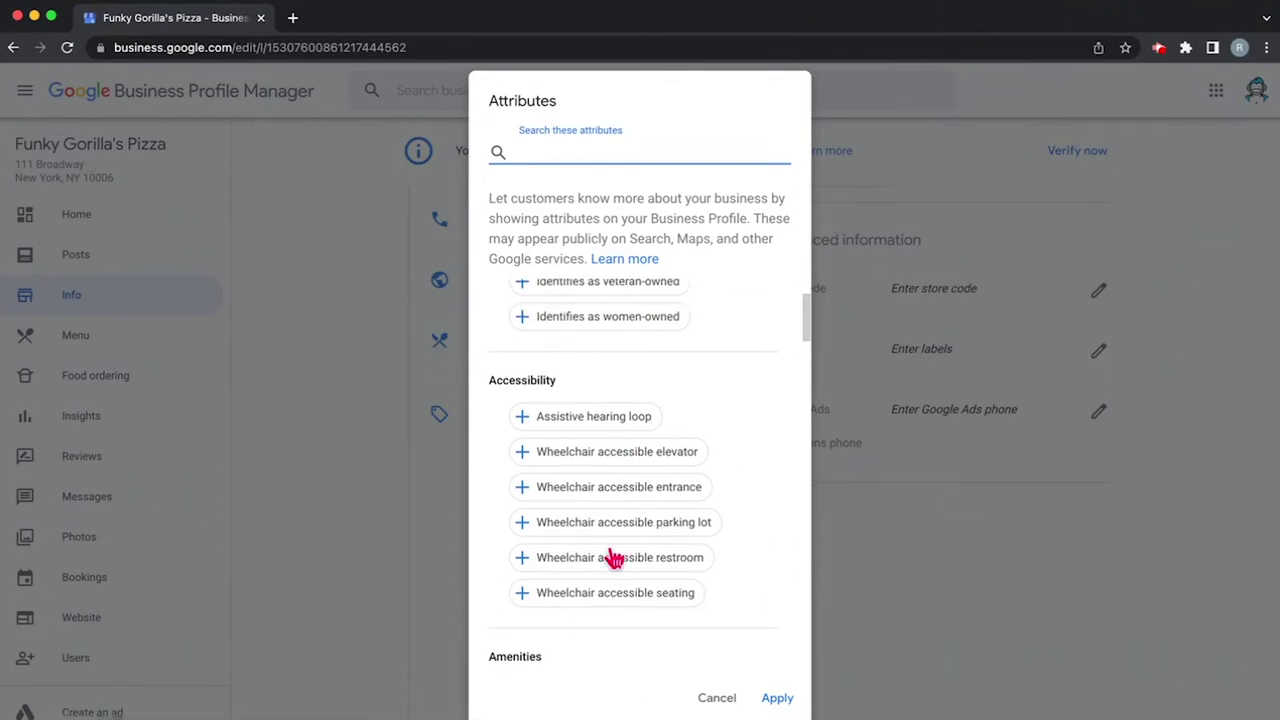
{"action": "scroll", "coordinate": [707, 570], "scroll_direction": "up", "scroll_amount": 3}
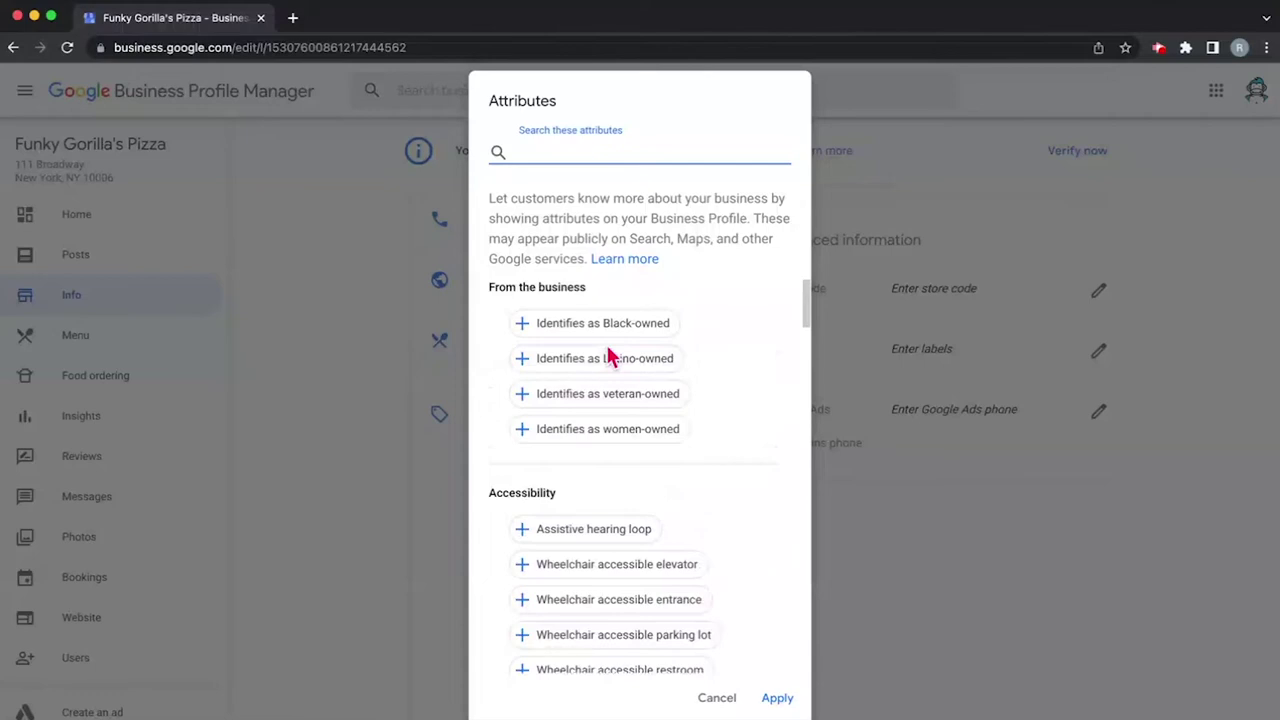
{"action": "scroll", "coordinate": [650, 485], "scroll_direction": "down", "scroll_amount": 8}
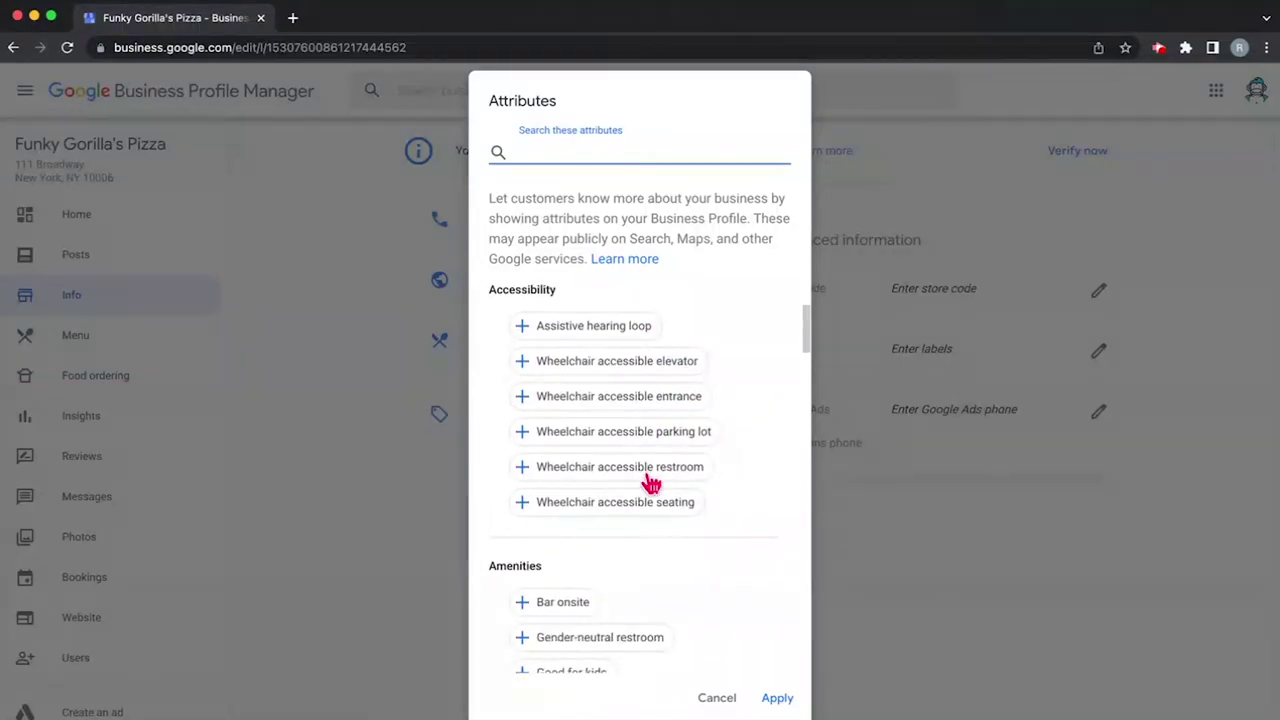
{"action": "scroll", "coordinate": [670, 475], "scroll_direction": "down", "scroll_amount": 2}
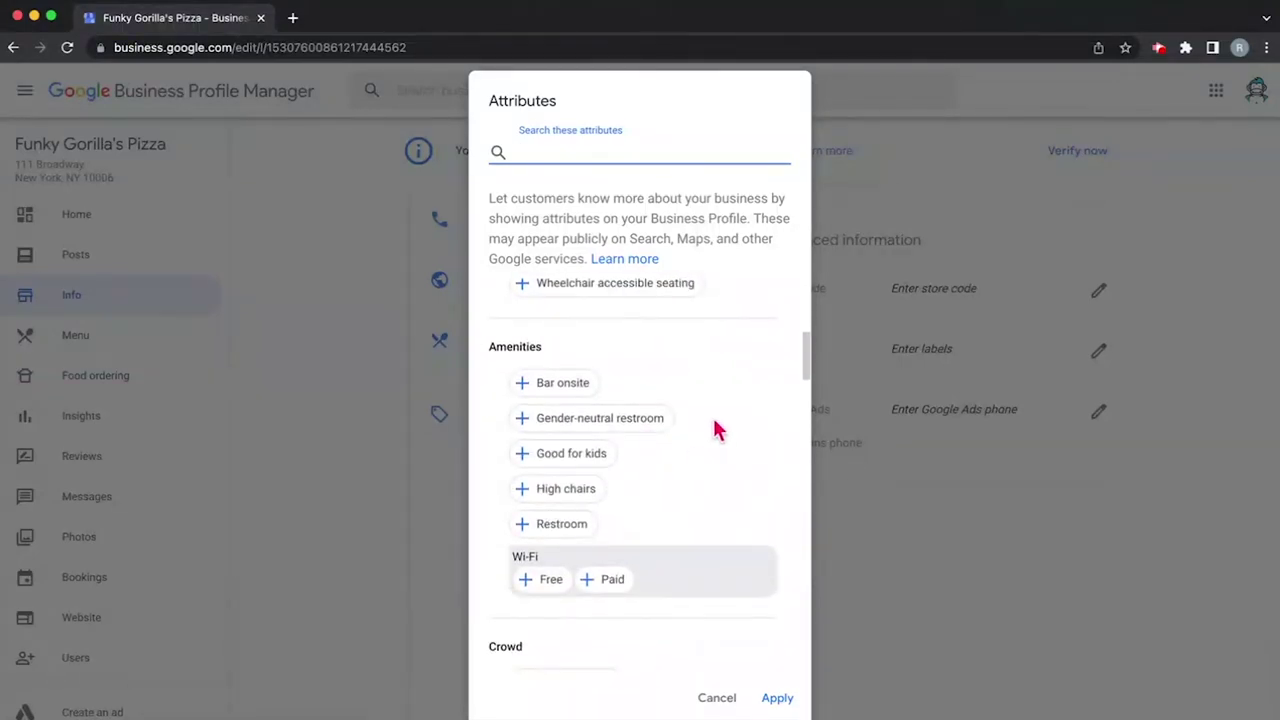
{"action": "scroll", "coordinate": [600, 523], "scroll_direction": "down", "scroll_amount": 1}
{"action": "left_click", "coordinate": [575, 470]}
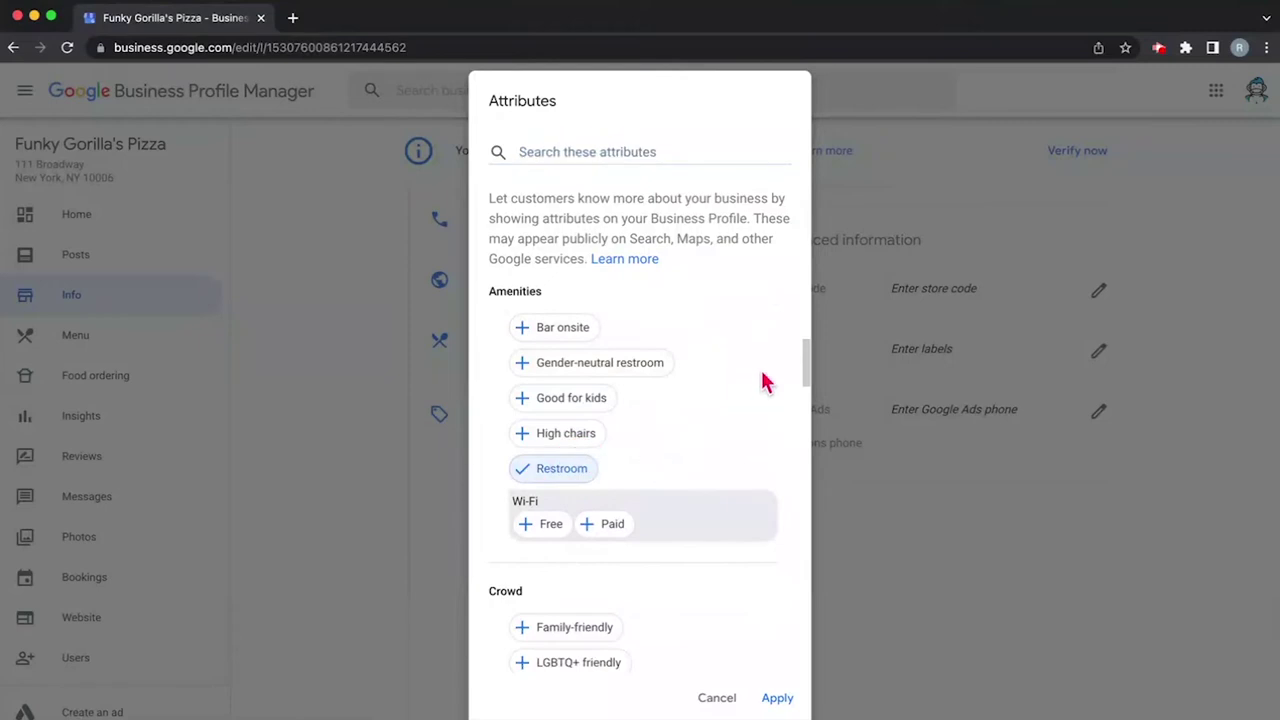
{"action": "left_click", "coordinate": [588, 433]}
{"action": "left_click", "coordinate": [597, 405]}
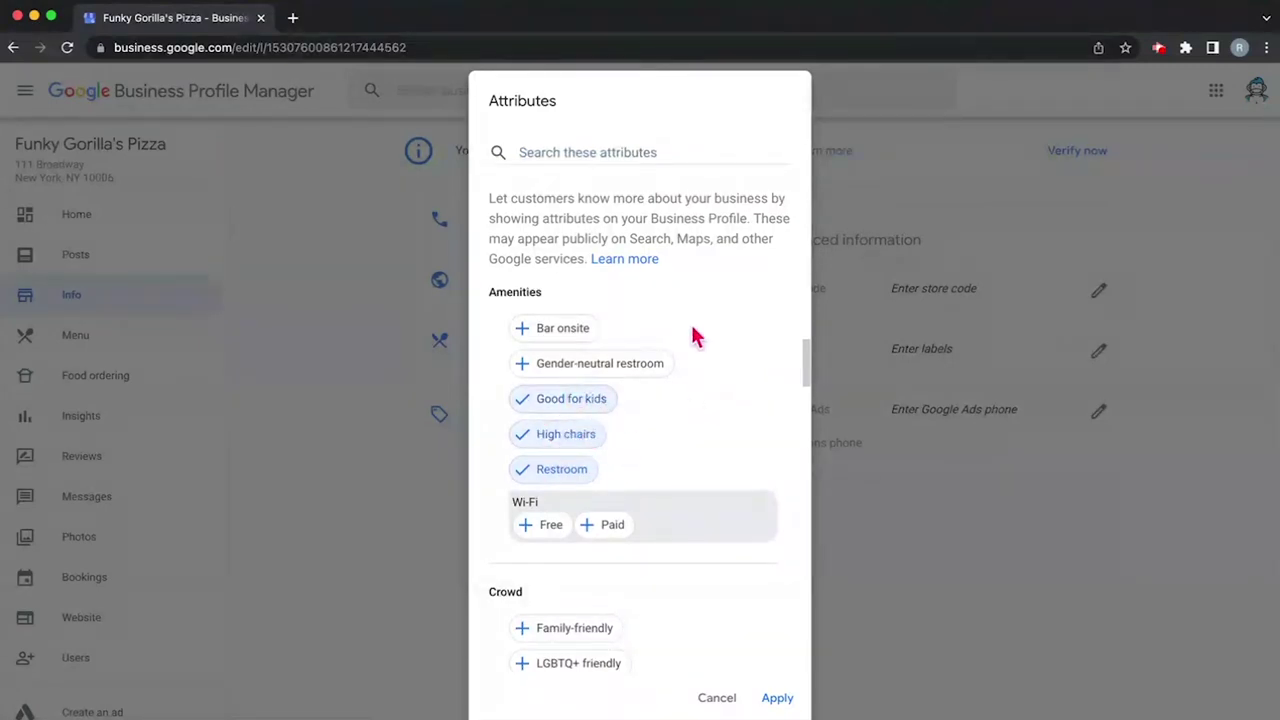
{"action": "left_click", "coordinate": [591, 333]}
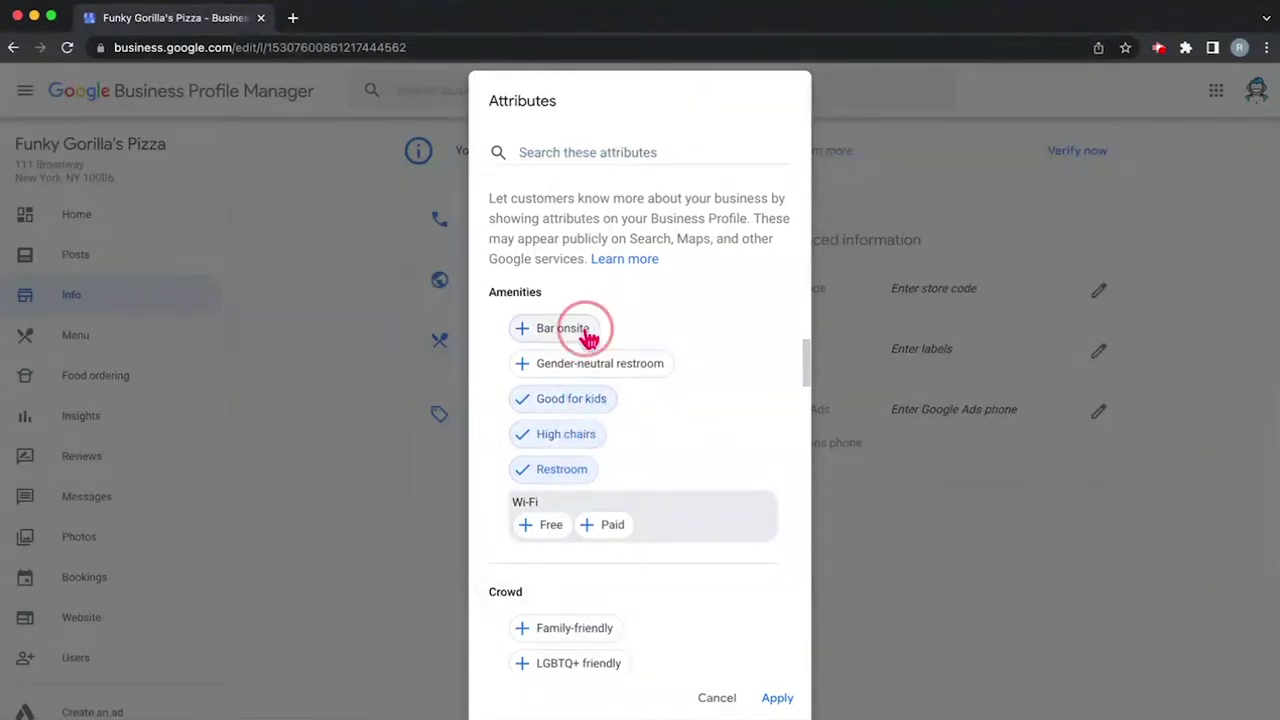
{"action": "left_click", "coordinate": [650, 365]}
- Mark Free Wi-Fi, LGBTQ+ friendly, Transgender safespace and Family-friendly attributes
{"action": "scroll", "coordinate": [710, 446], "scroll_direction": "down", "scroll_amount": 2}
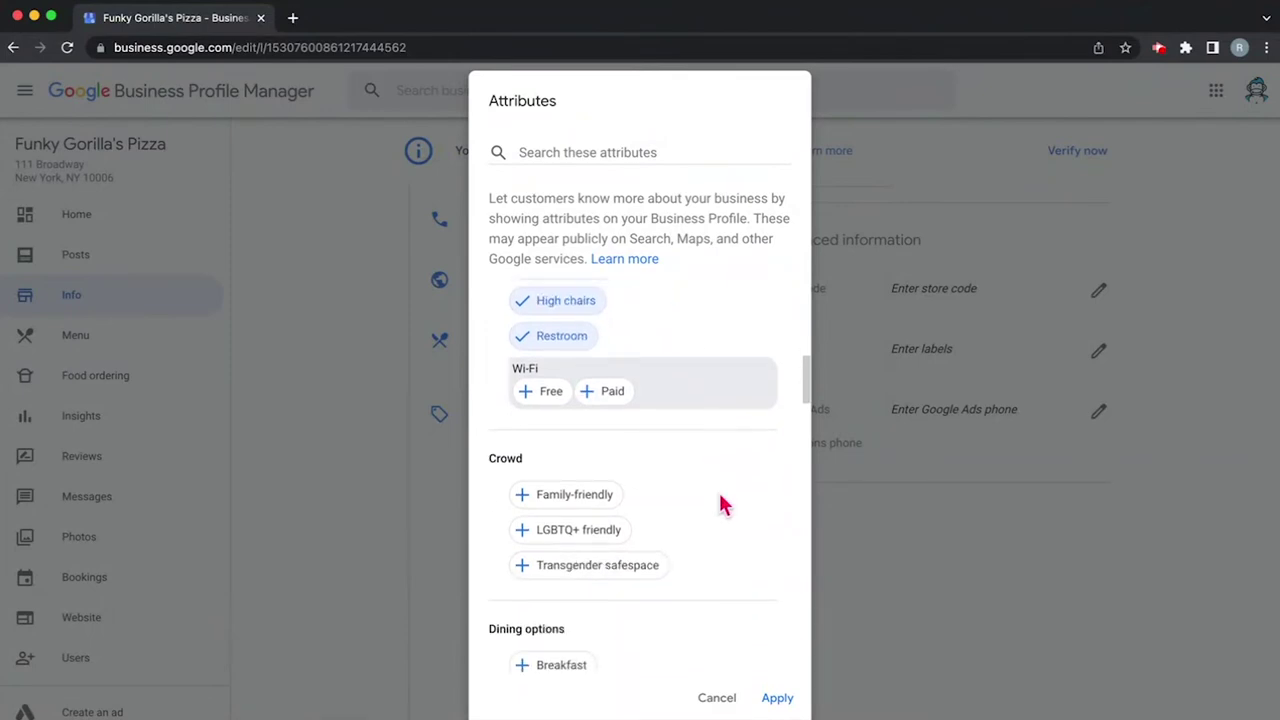
{"action": "scroll", "coordinate": [719, 500], "scroll_direction": "down", "scroll_amount": 1}
{"action": "left_click", "coordinate": [537, 334]}
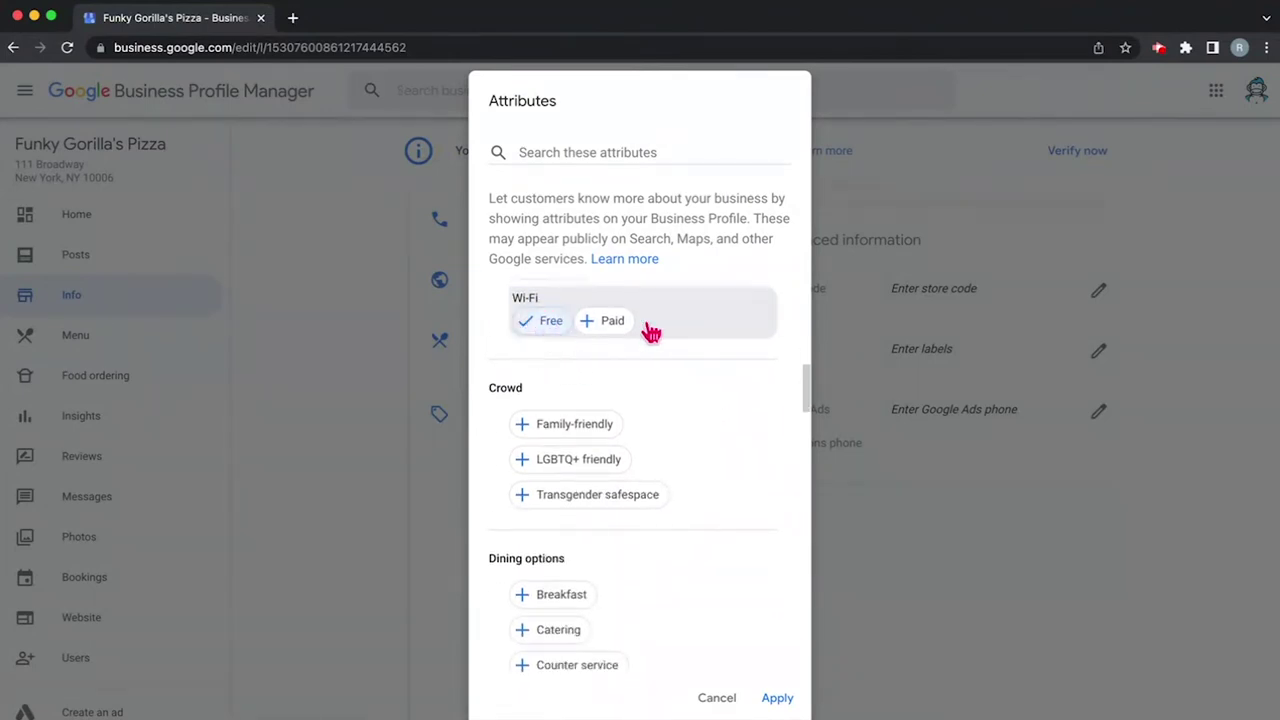
{"action": "scroll", "coordinate": [714, 543], "scroll_direction": "down", "scroll_amount": 1}
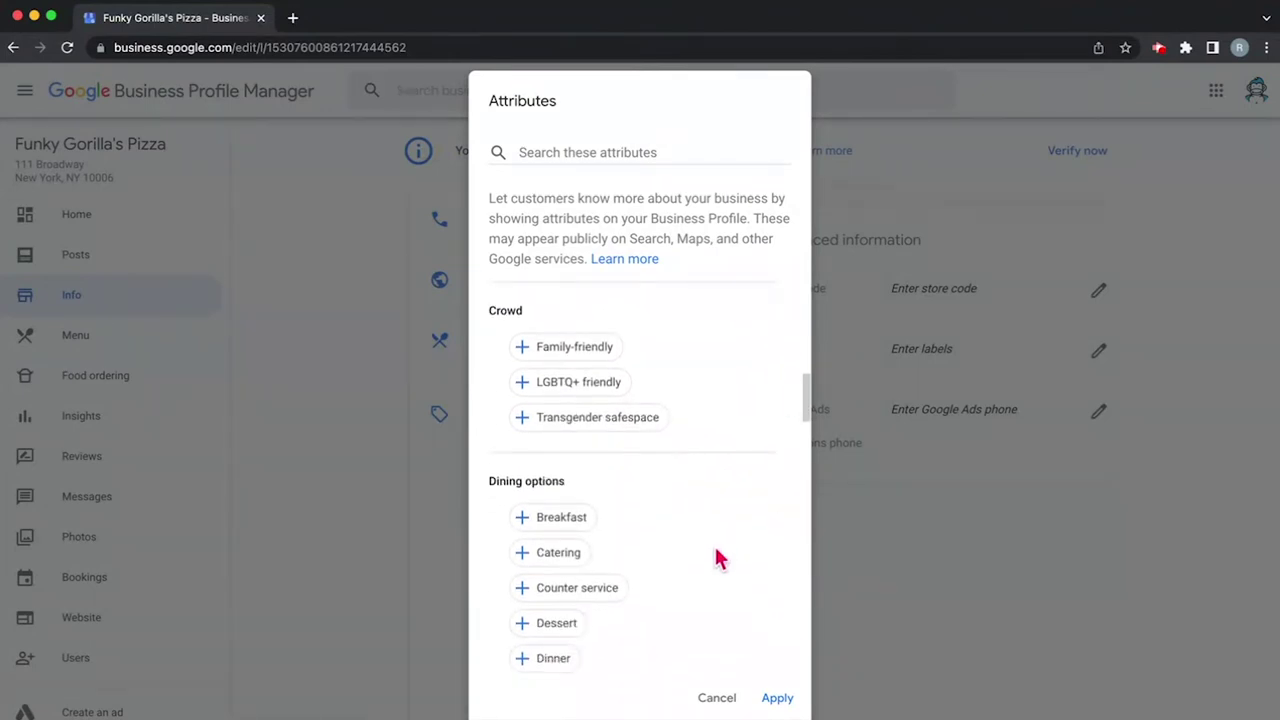
{"action": "left_click", "coordinate": [580, 396]}
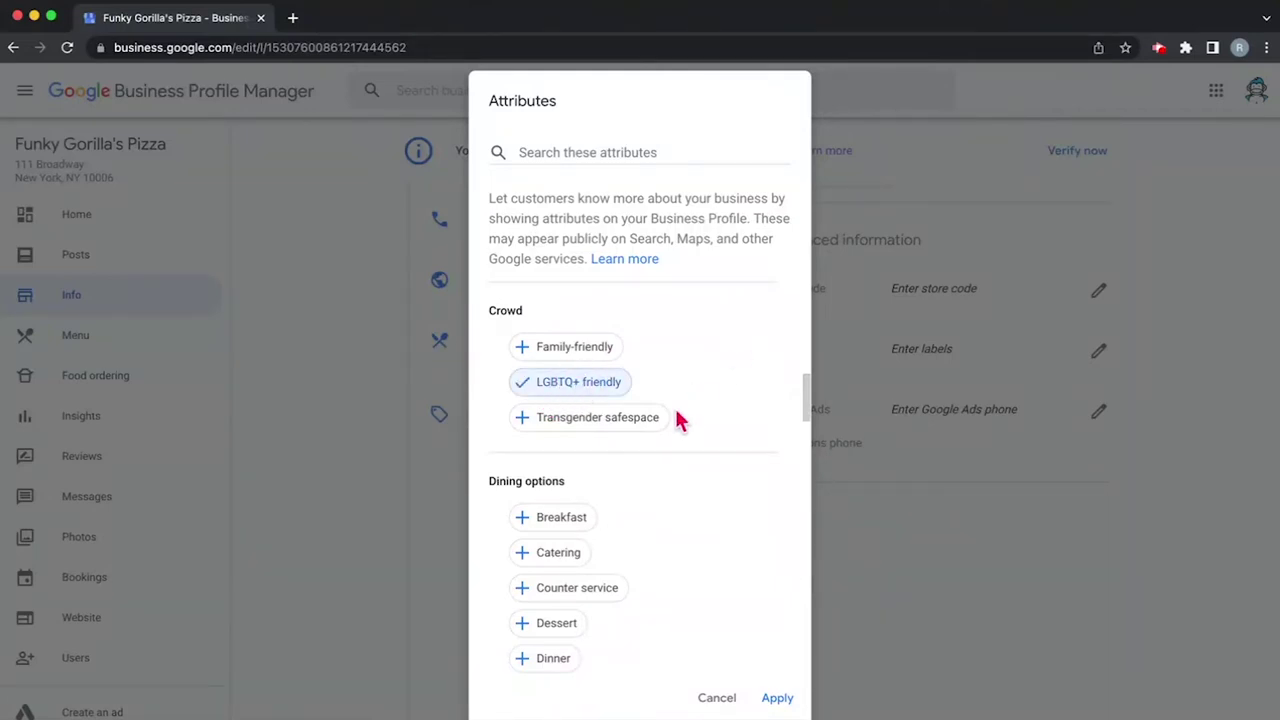
{"action": "left_click", "coordinate": [650, 426]}
{"action": "left_click", "coordinate": [586, 352]}
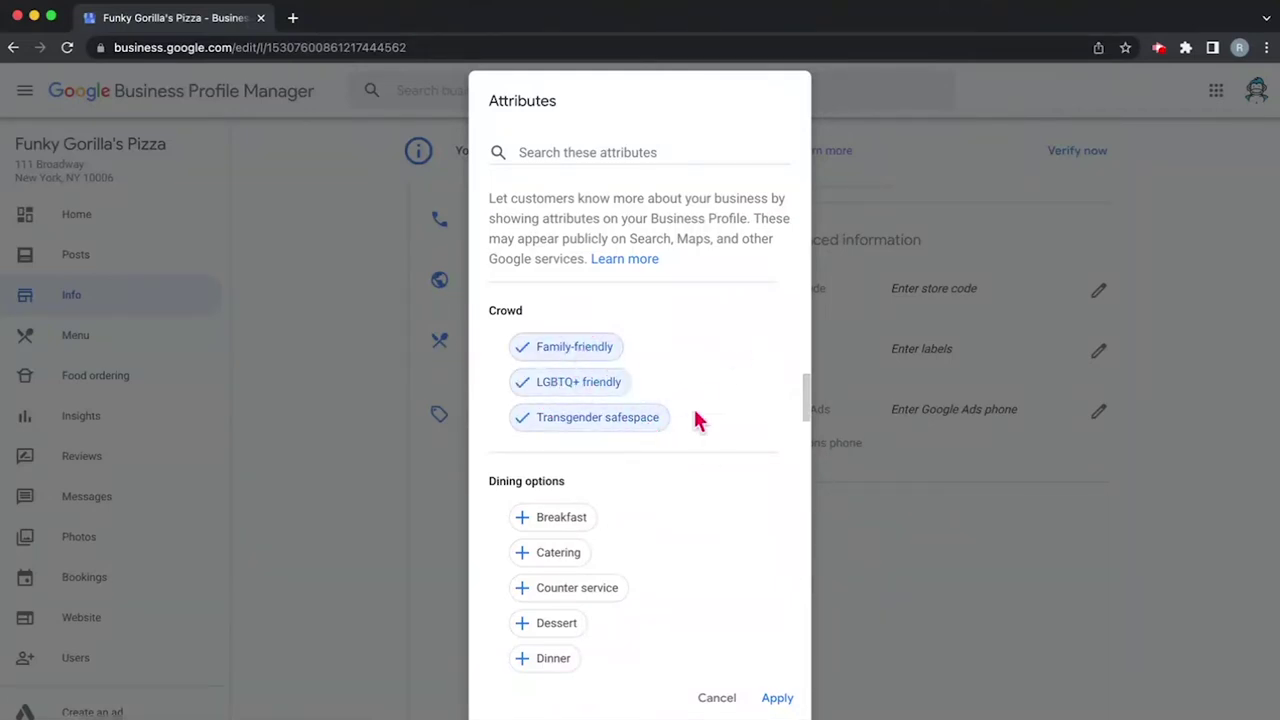
- Add Dinner, Lunch, Seating and Counter service to the dining options
{"action": "scroll", "coordinate": [693, 521], "scroll_direction": "down", "scroll_amount": 4}
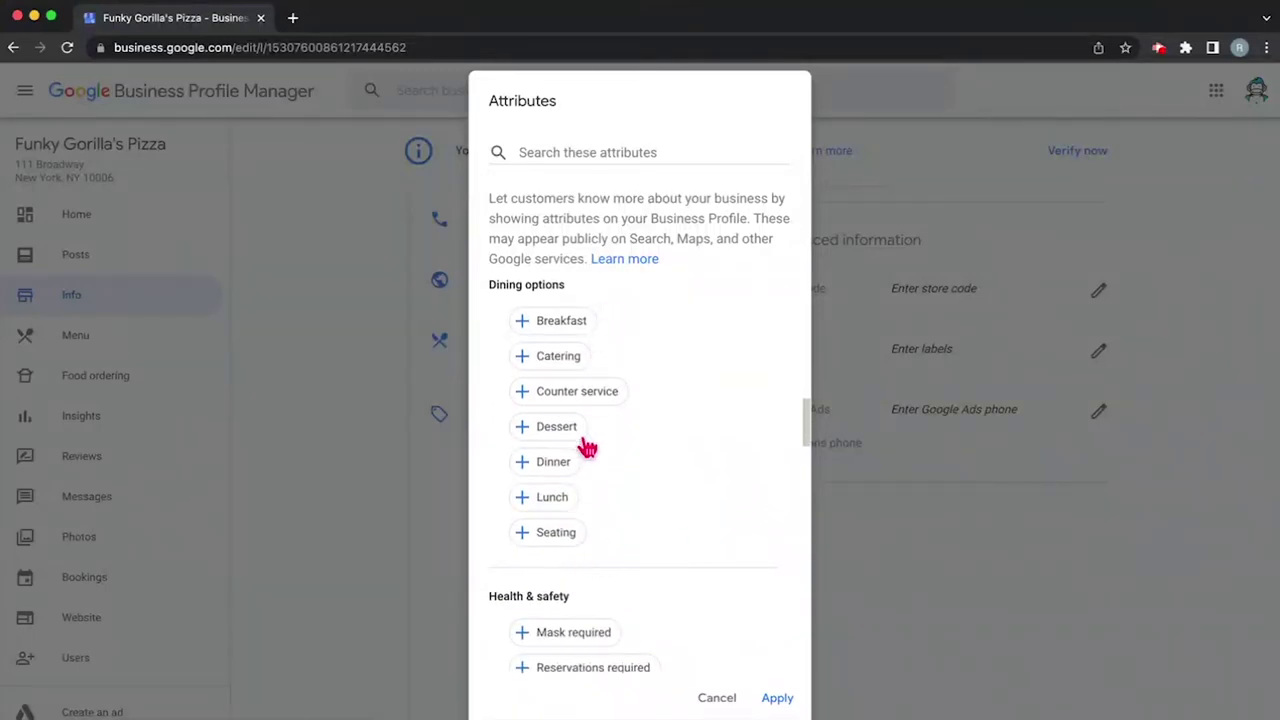
{"action": "left_click", "coordinate": [557, 463]}
{"action": "left_click", "coordinate": [556, 499]}
{"action": "left_click", "coordinate": [579, 537]}
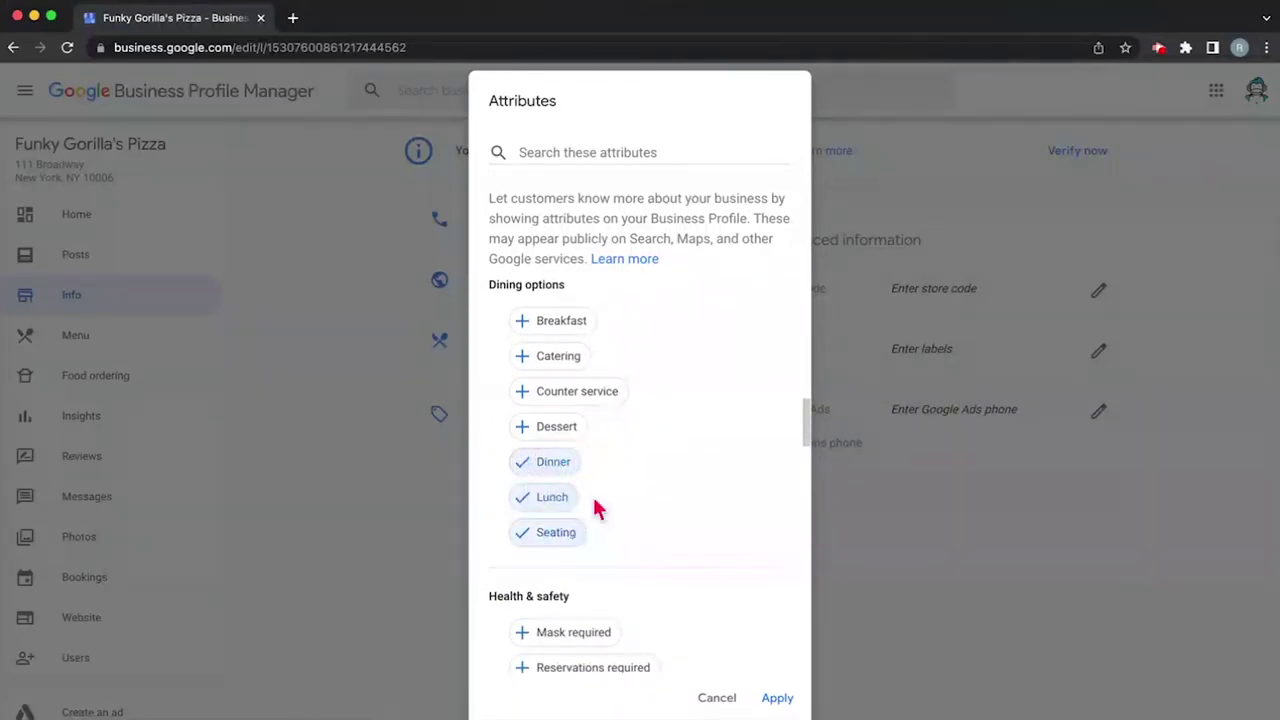
{"action": "left_click", "coordinate": [588, 393]}
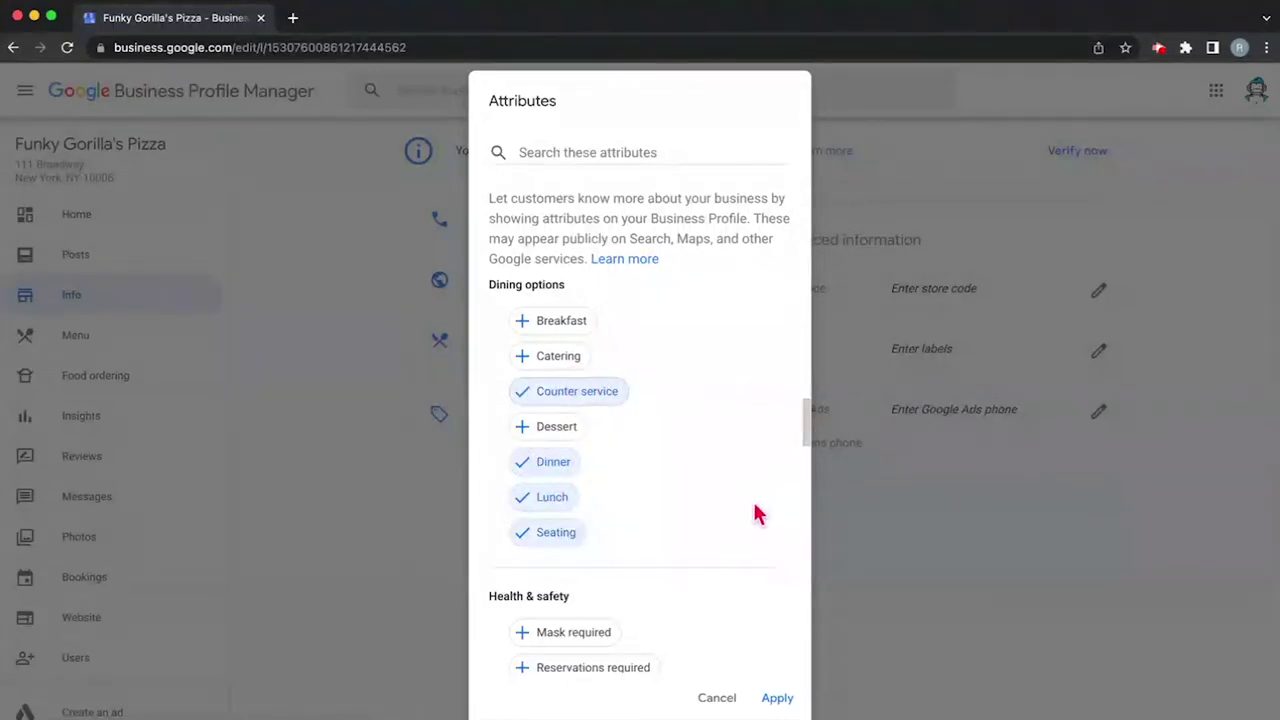
- Mark Live music, Rooftop seating and Sports highlights, and Alcohol and Beer offerings
{"action": "scroll", "coordinate": [766, 540], "scroll_direction": "down", "scroll_amount": 3}
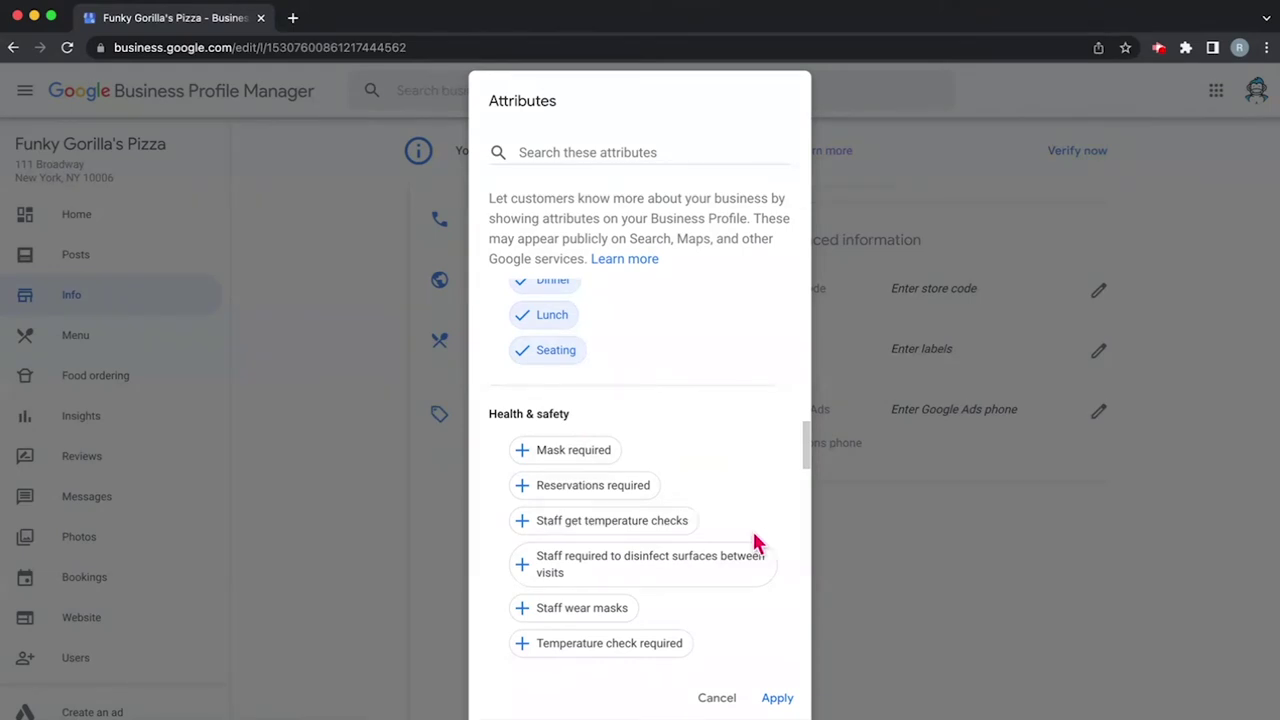
{"action": "scroll", "coordinate": [752, 540], "scroll_direction": "down", "scroll_amount": 2}
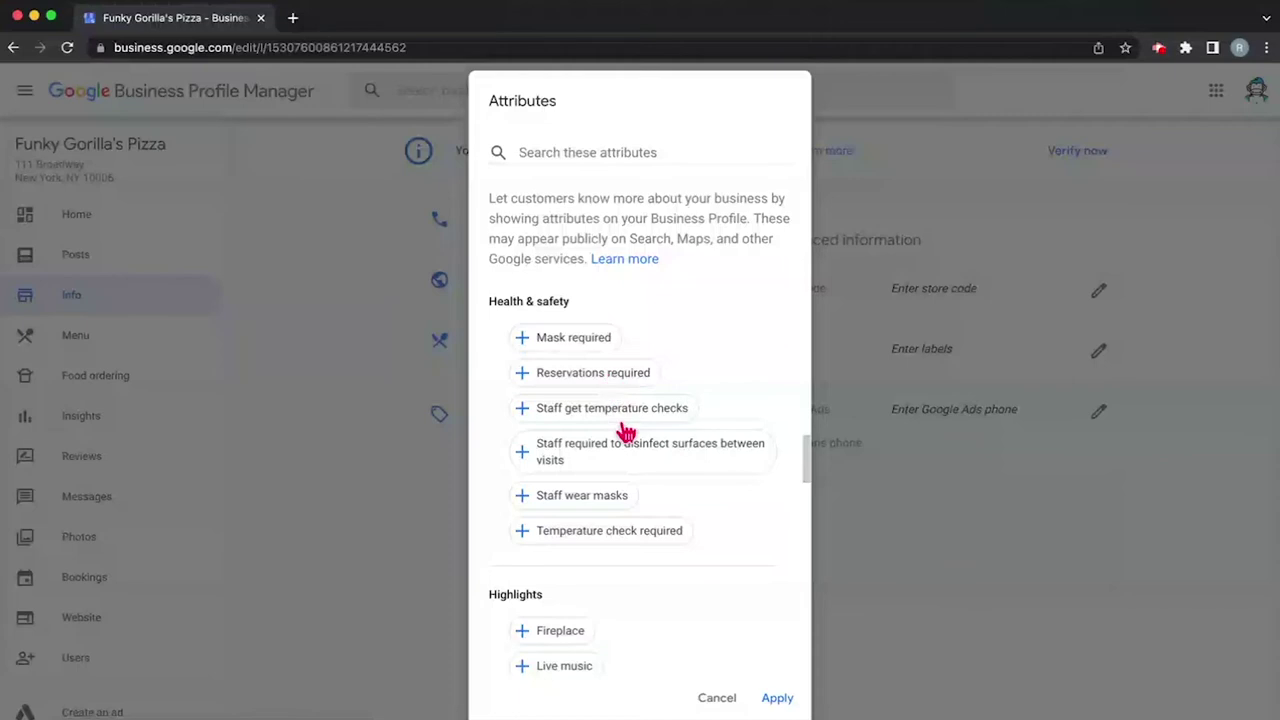
{"action": "scroll", "coordinate": [626, 500], "scroll_direction": "down", "scroll_amount": 3}
{"action": "scroll", "coordinate": [676, 540], "scroll_direction": "down", "scroll_amount": 1}
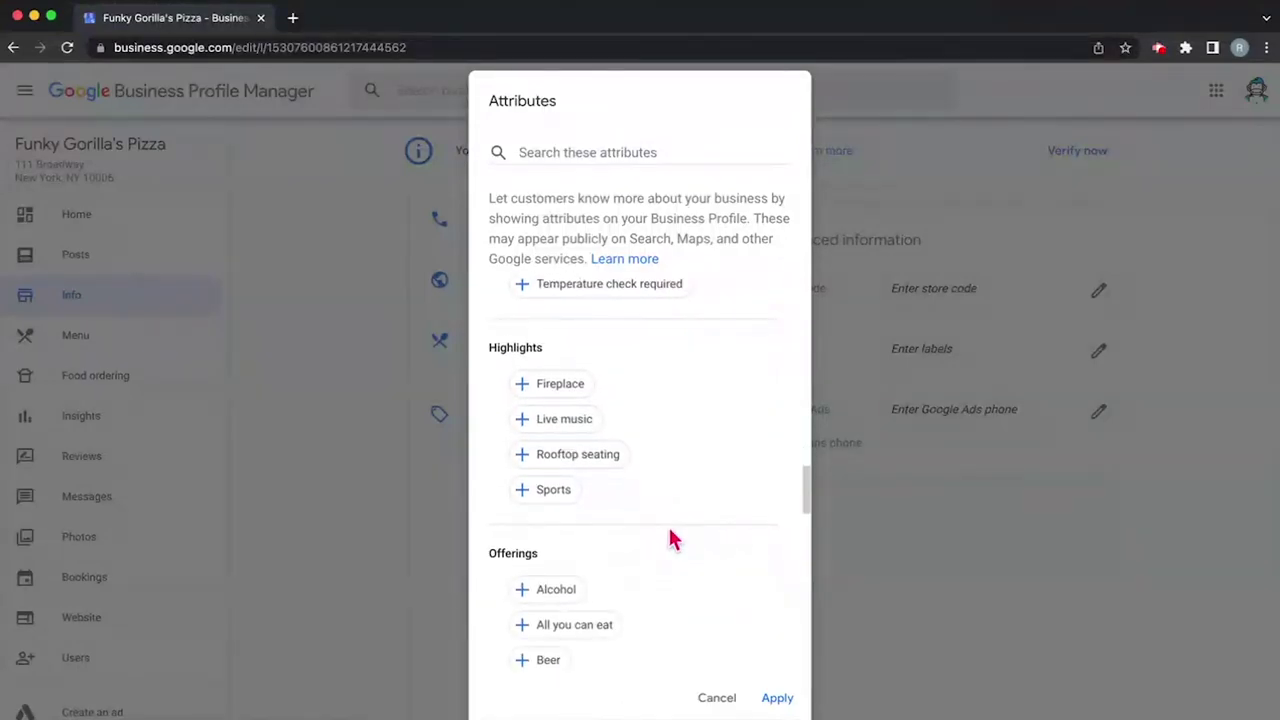
{"action": "left_click", "coordinate": [550, 421]}
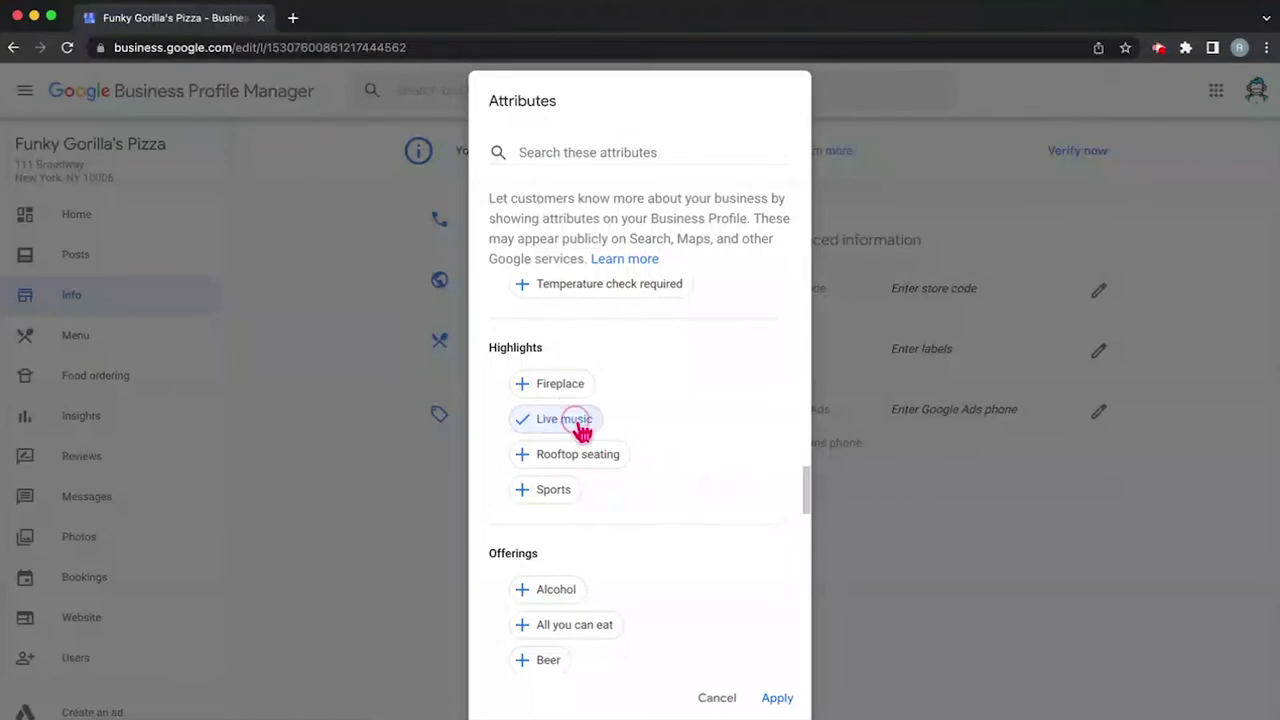
{"action": "left_click", "coordinate": [605, 458]}
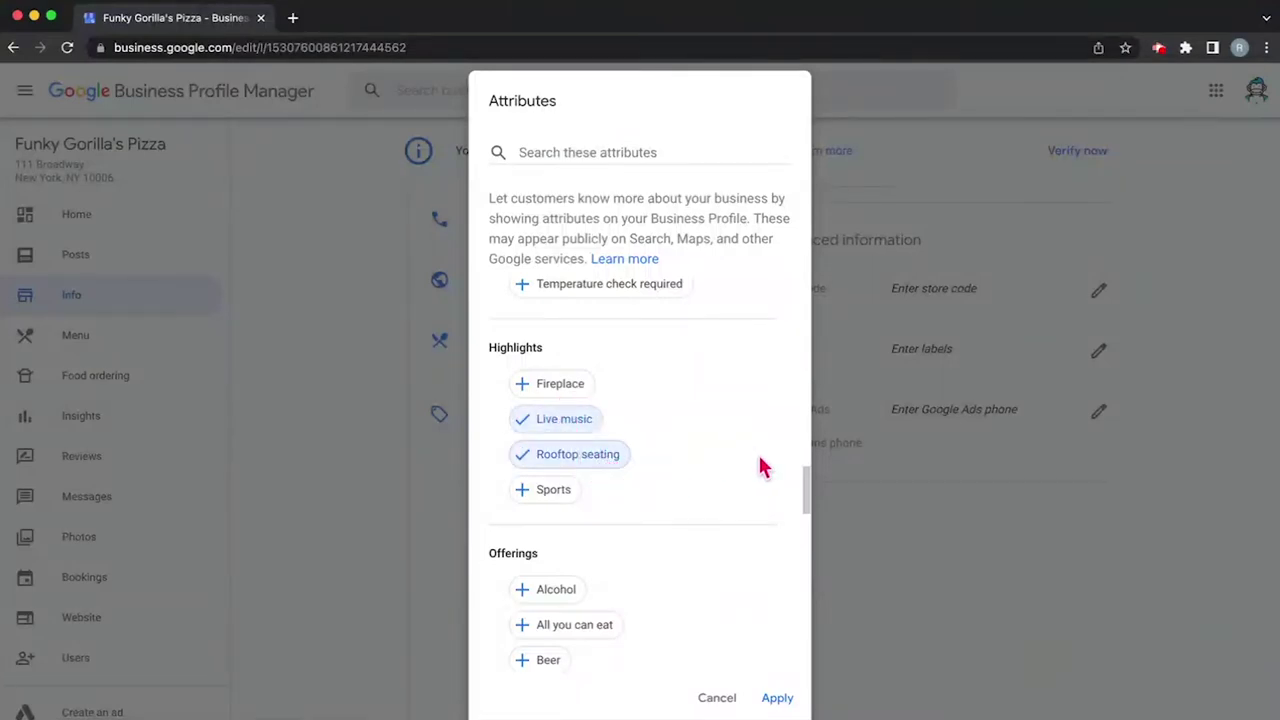
{"action": "scroll", "coordinate": [750, 466], "scroll_direction": "down", "scroll_amount": 2}
{"action": "scroll", "coordinate": [600, 435], "scroll_direction": "up", "scroll_amount": 1}
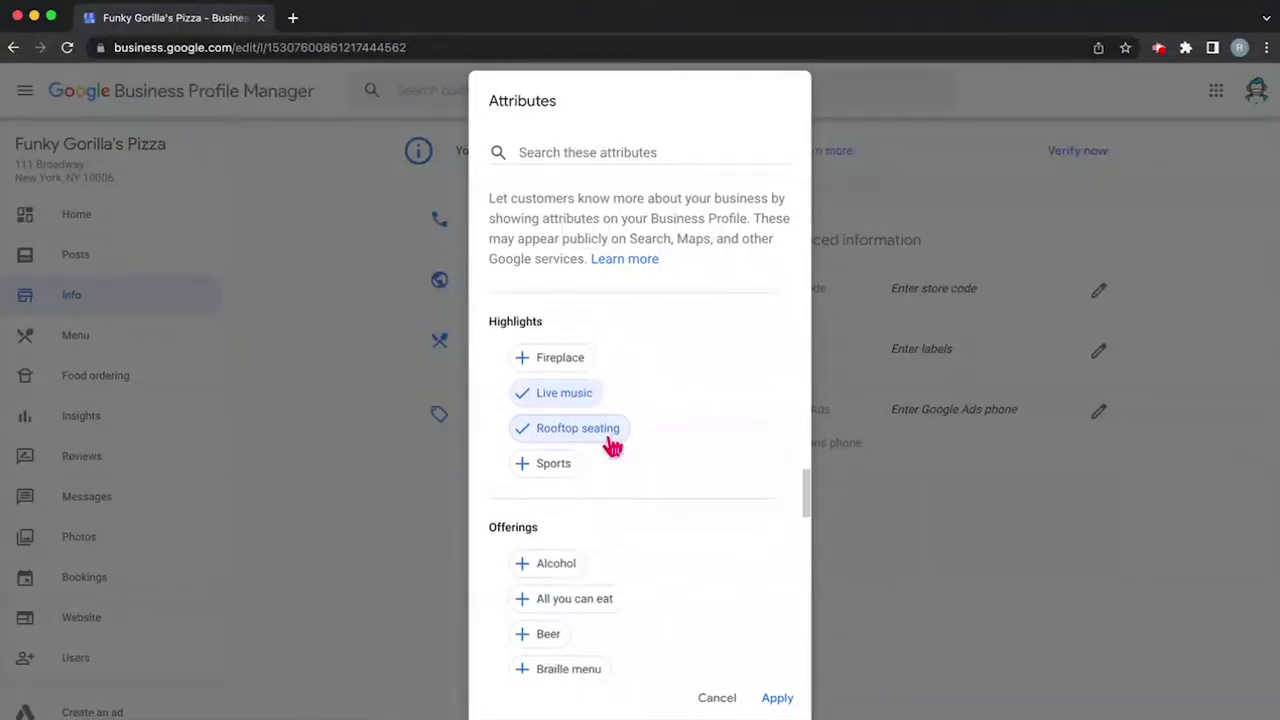
{"action": "left_click", "coordinate": [555, 470]}
{"action": "scroll", "coordinate": [750, 570], "scroll_direction": "down", "scroll_amount": 3}
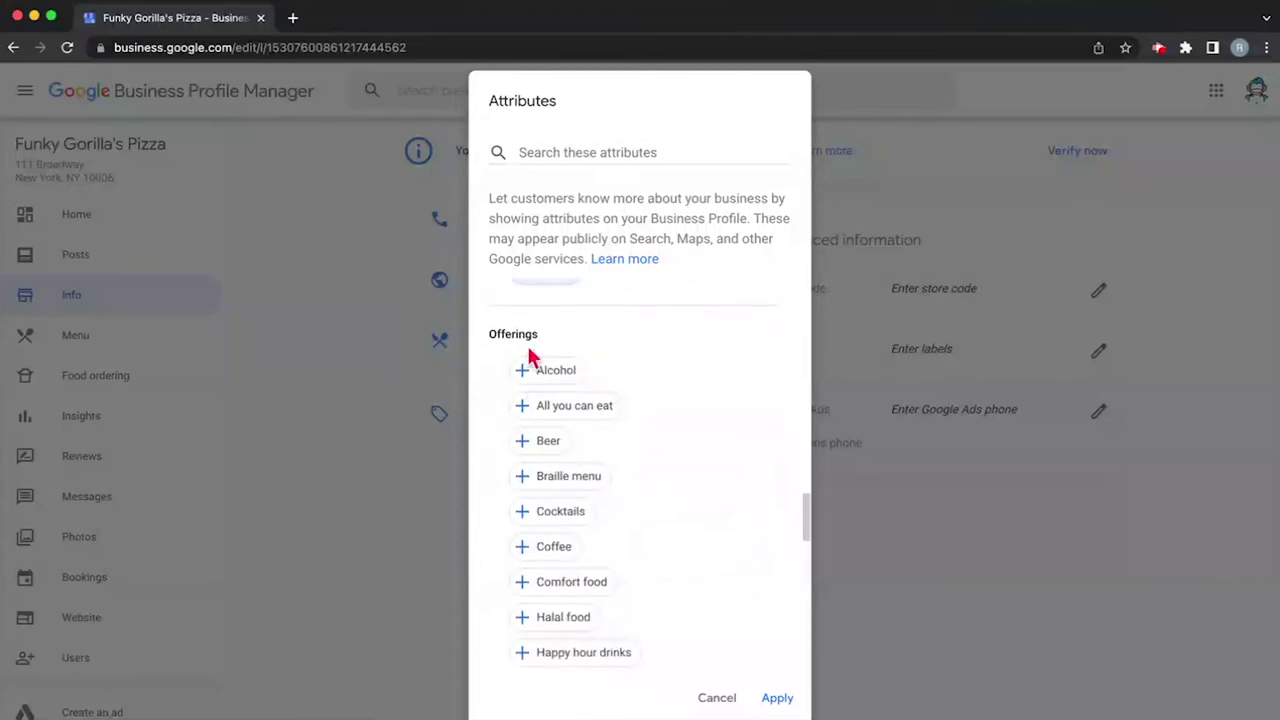
{"action": "left_click", "coordinate": [545, 373]}
{"action": "left_click", "coordinate": [545, 441]}
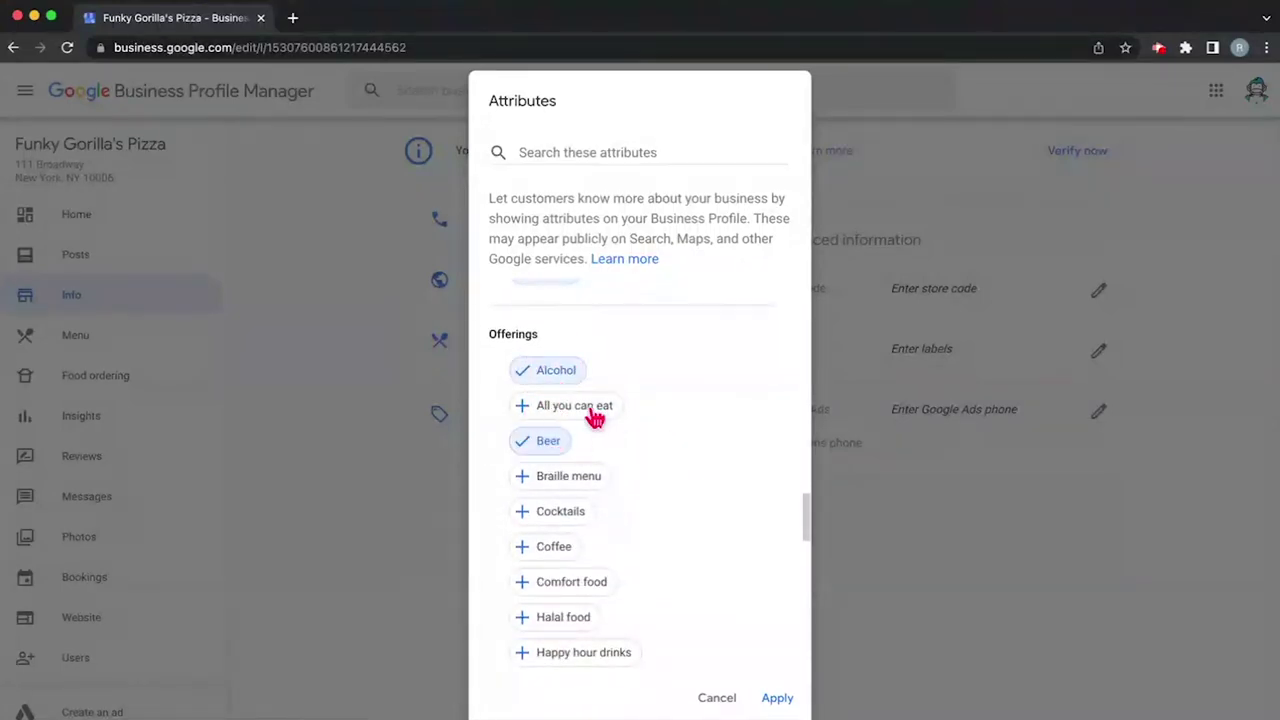
- Clear the accidental text highlight on the Payments heading
{"action": "scroll", "coordinate": [670, 525], "scroll_direction": "down", "scroll_amount": 2}
{"action": "scroll", "coordinate": [610, 548], "scroll_direction": "down", "scroll_amount": 2}
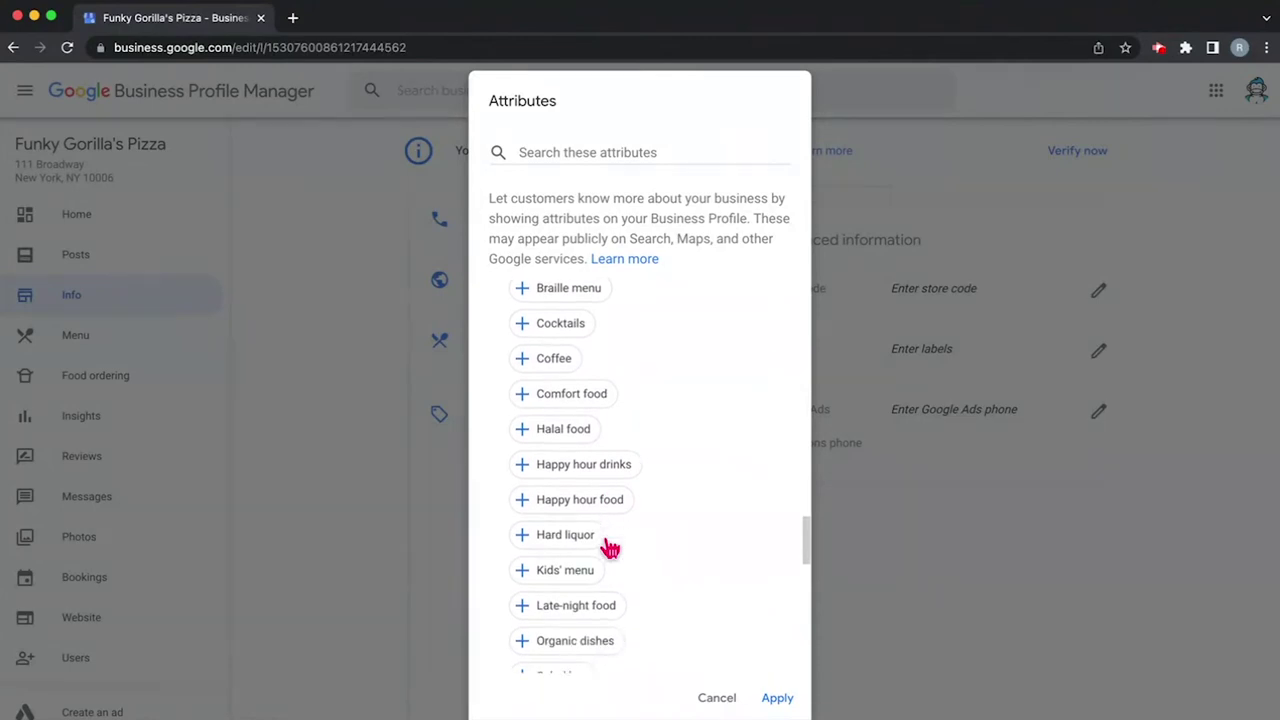
{"action": "scroll", "coordinate": [610, 548], "scroll_direction": "down", "scroll_amount": 3}
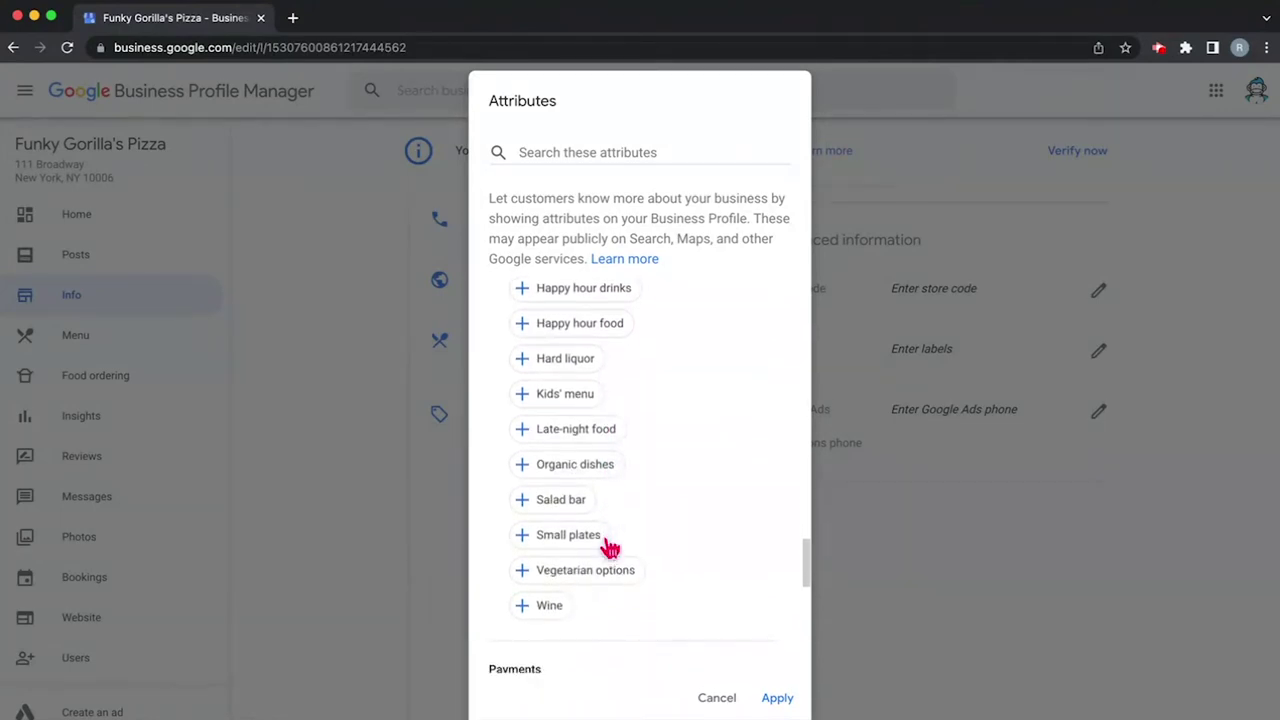
{"action": "scroll", "coordinate": [616, 546], "scroll_direction": "down", "scroll_amount": 4}
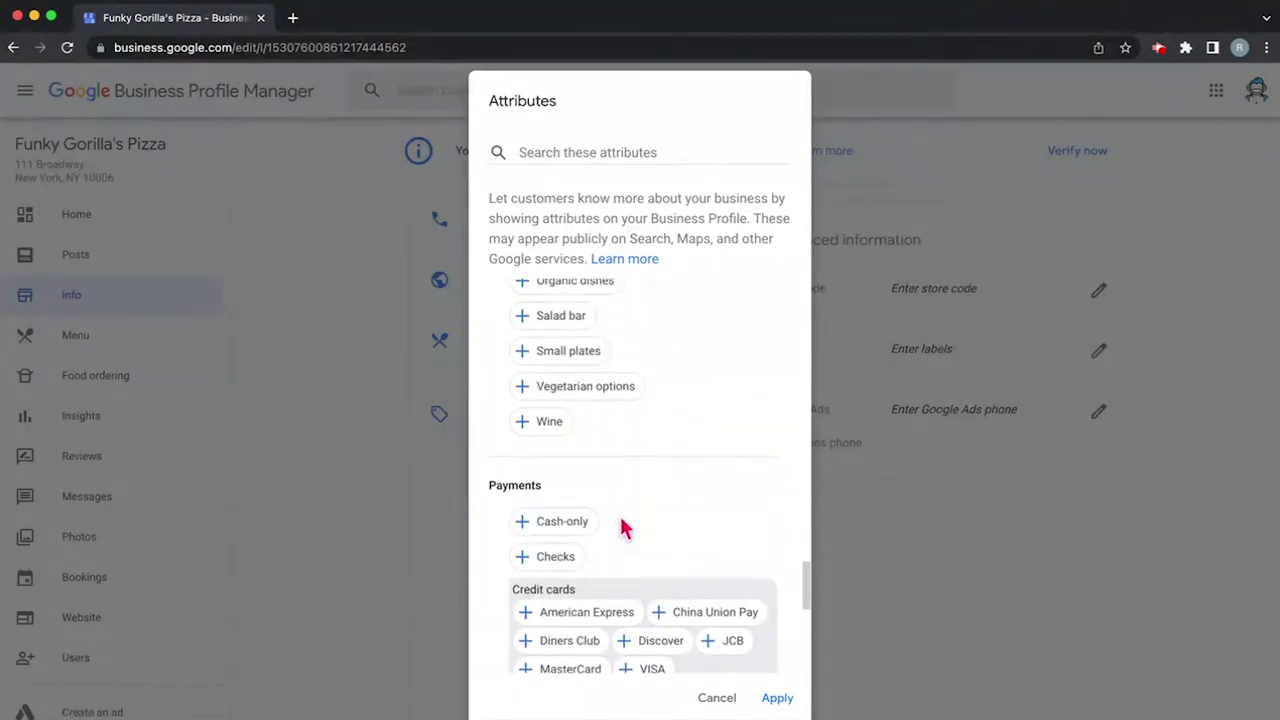
{"action": "scroll", "coordinate": [622, 528], "scroll_direction": "down", "scroll_amount": 2}
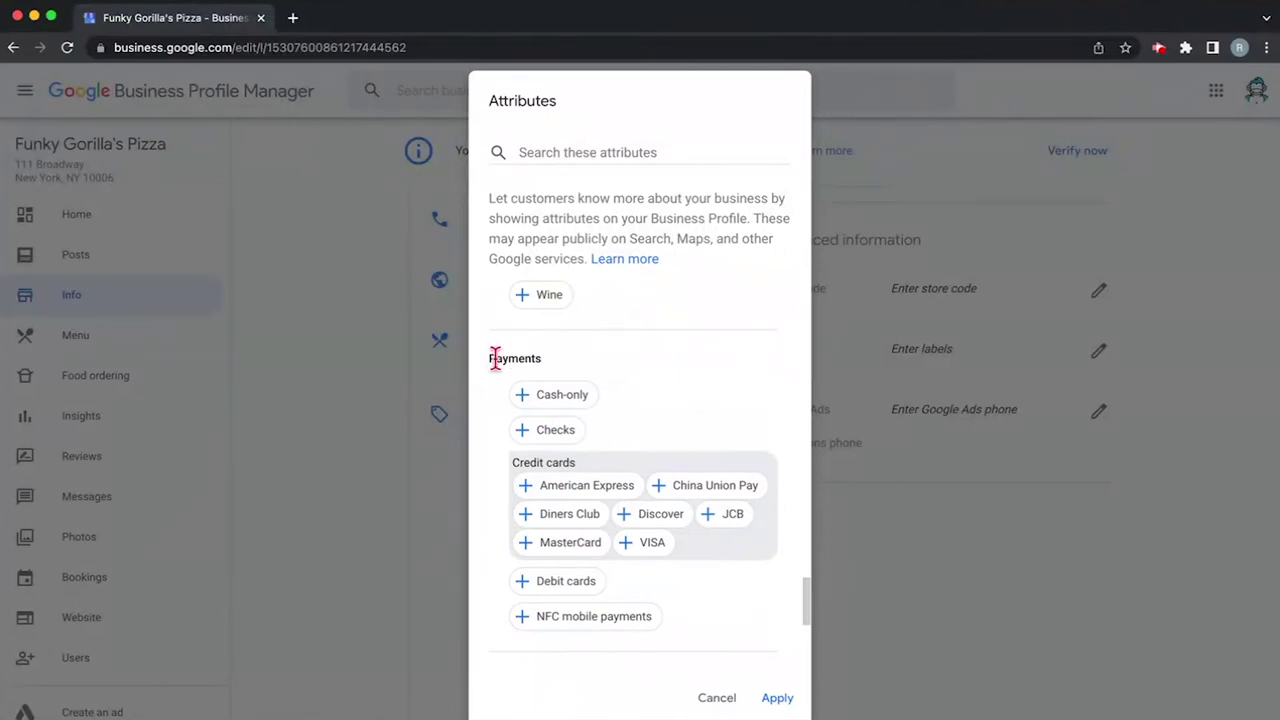
{"action": "left_click_drag", "start_coordinate": [490, 358], "coordinate": [571, 362]}
{"action": "scroll", "coordinate": [645, 385], "scroll_direction": "down", "scroll_amount": 2}
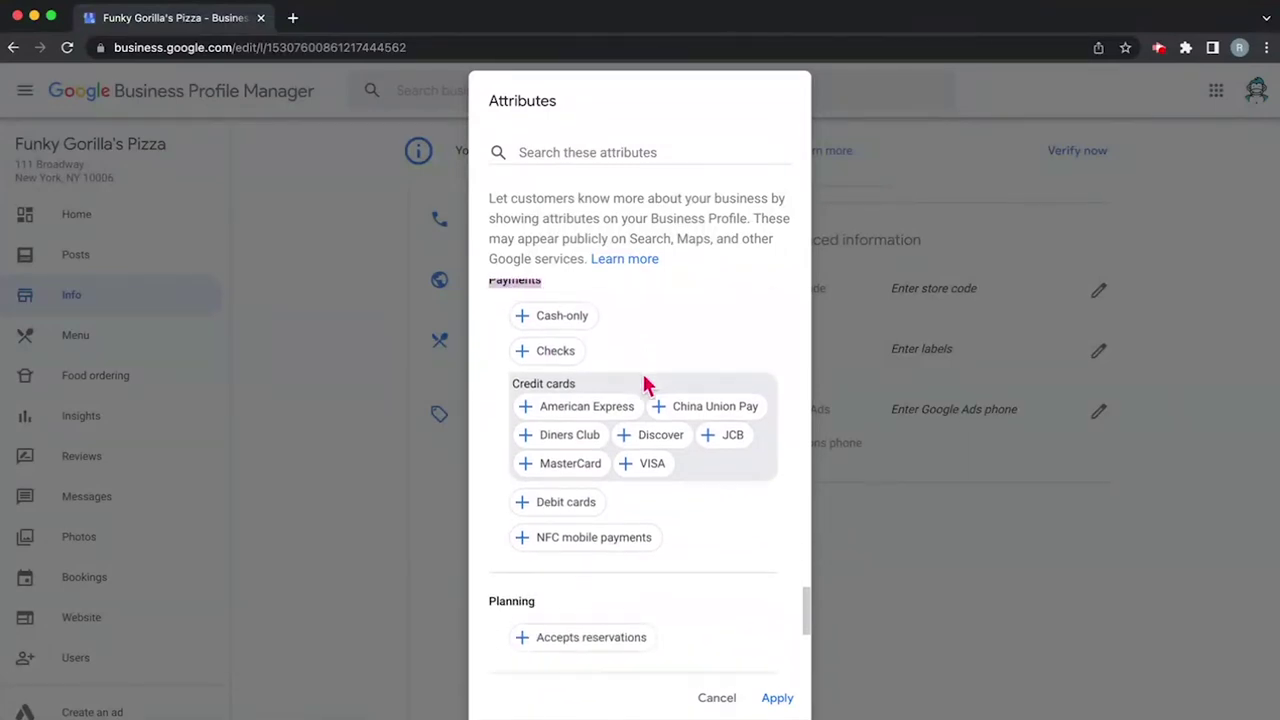
{"action": "left_click", "coordinate": [692, 345]}
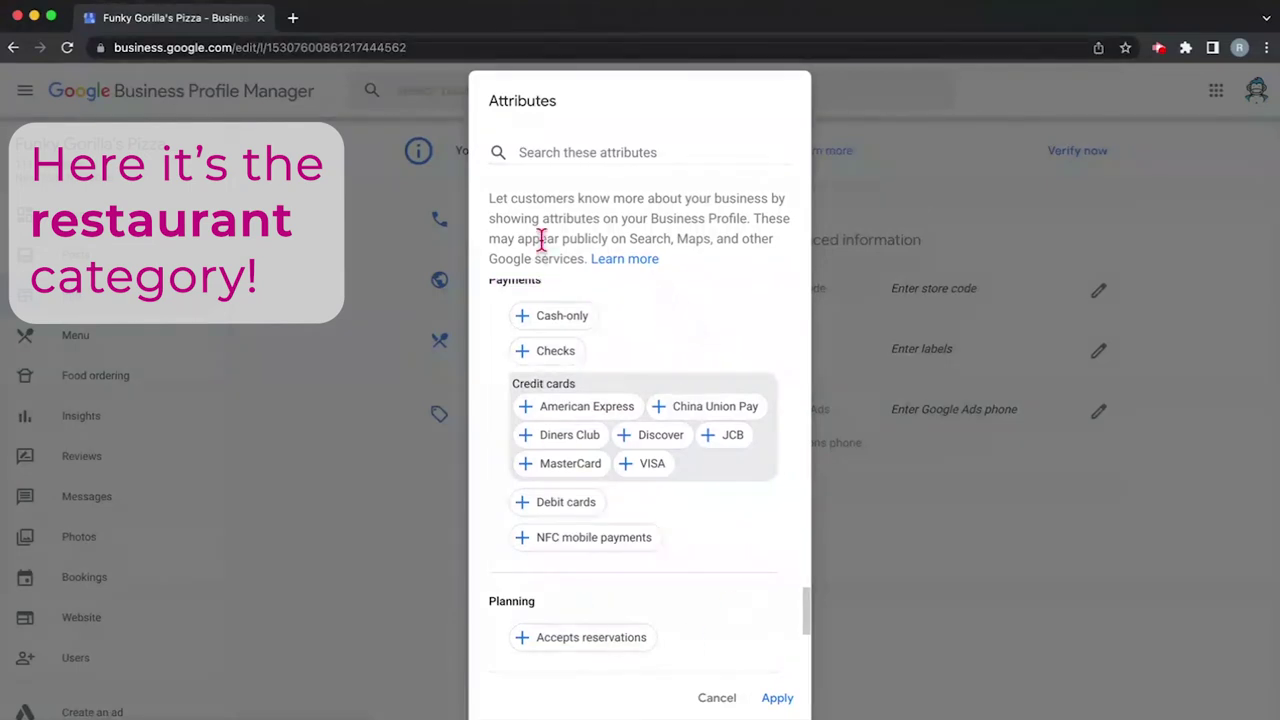
- Mark Drive-through and Outdoor seating as not offered and apply the attributes
{"action": "scroll", "coordinate": [660, 576], "scroll_direction": "down", "scroll_amount": 3}
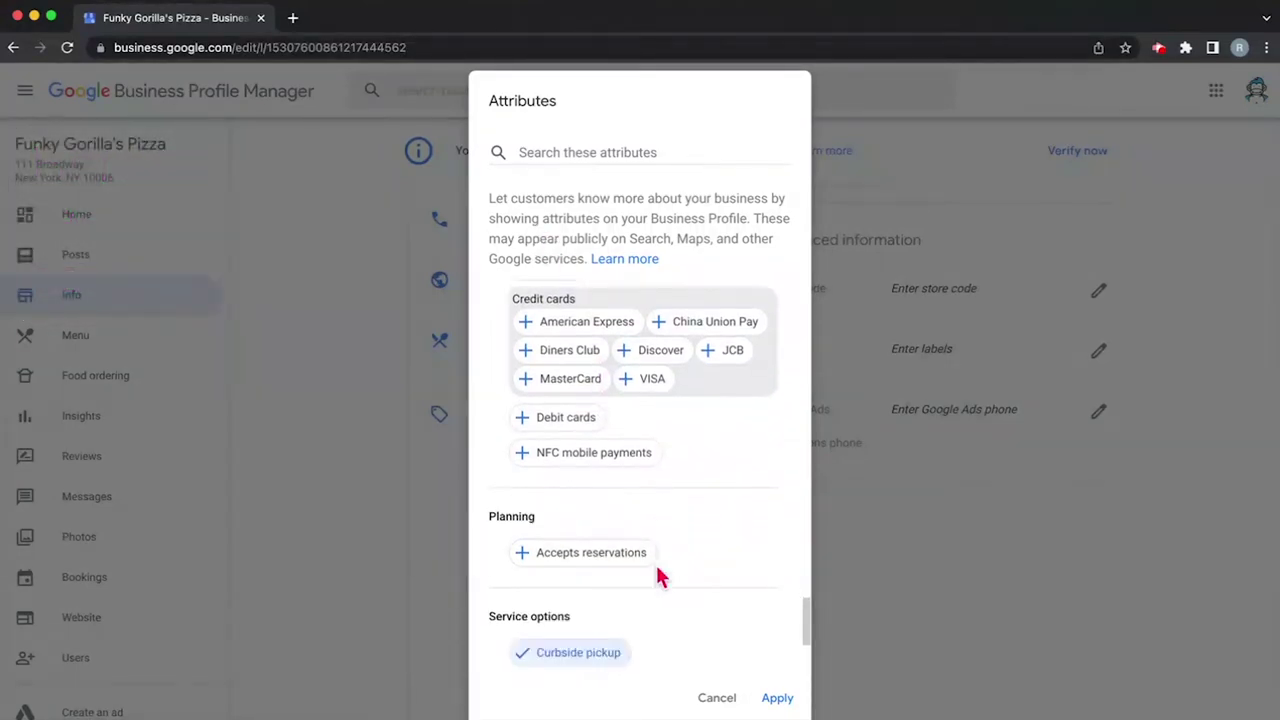
{"action": "scroll", "coordinate": [660, 517], "scroll_direction": "down", "scroll_amount": 2}
{"action": "scroll", "coordinate": [640, 500], "scroll_direction": "down", "scroll_amount": 1}
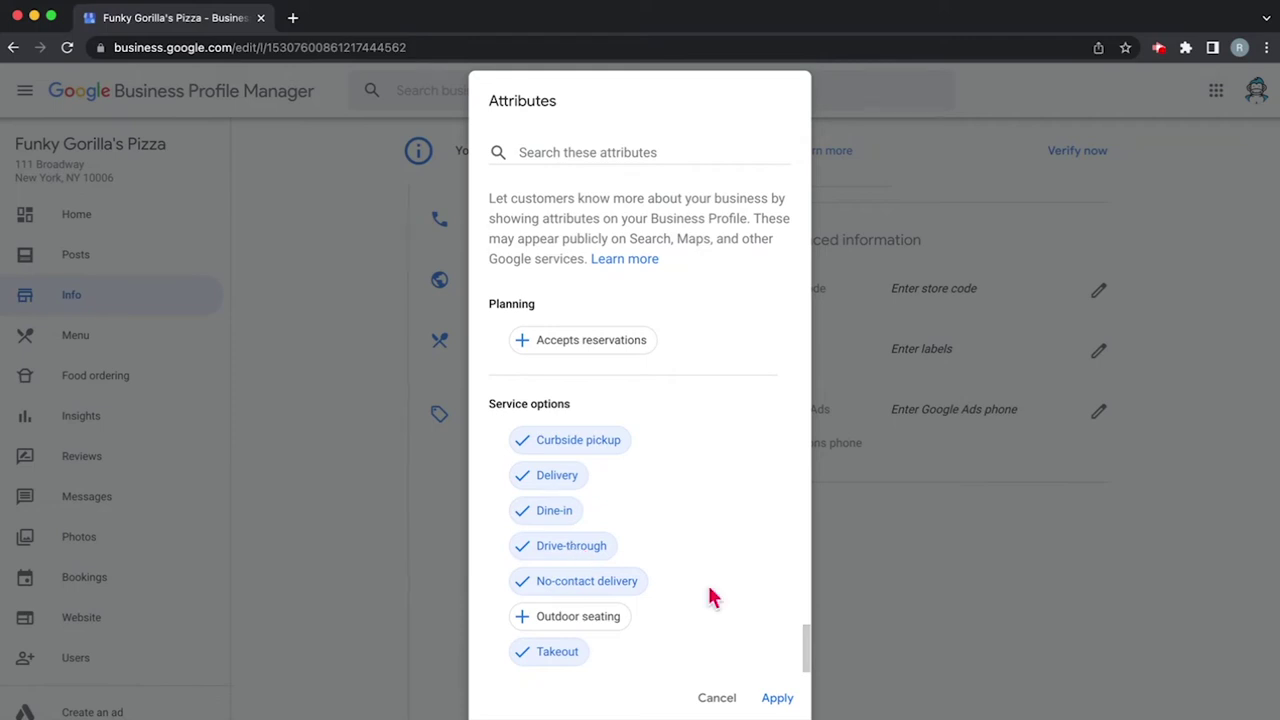
{"action": "left_click", "coordinate": [538, 547]}
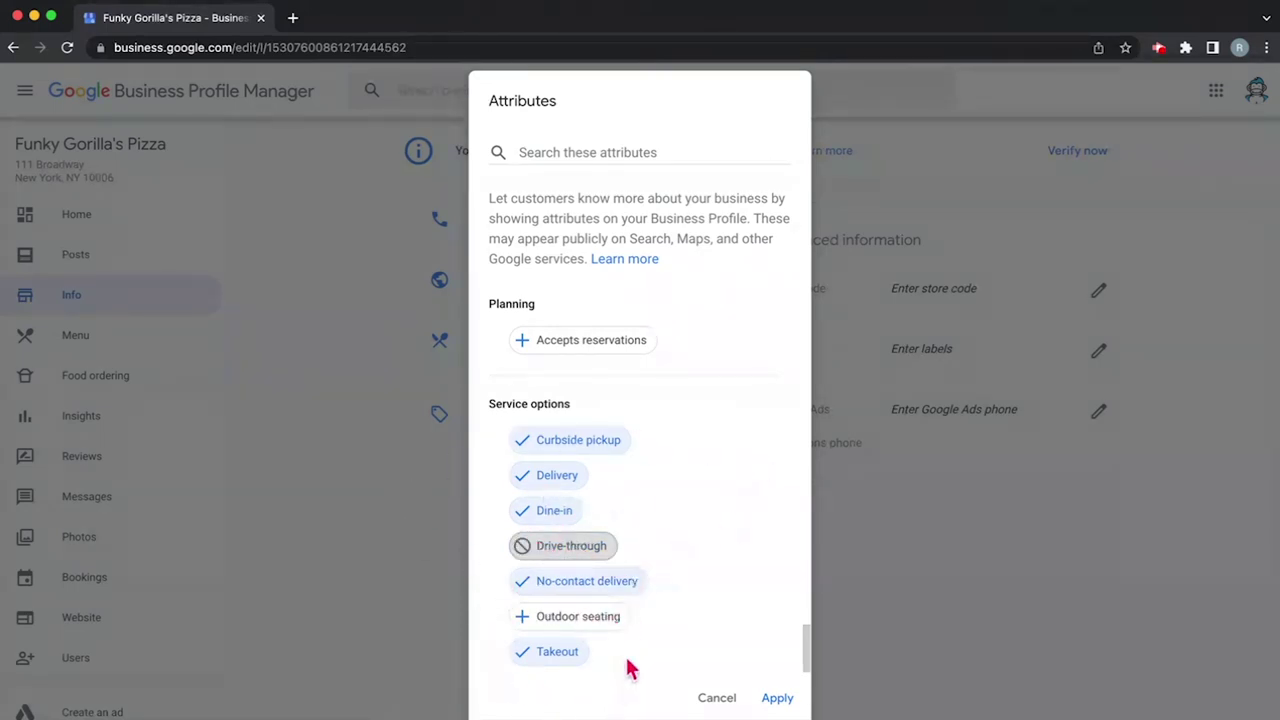
{"action": "left_click", "coordinate": [520, 618]}
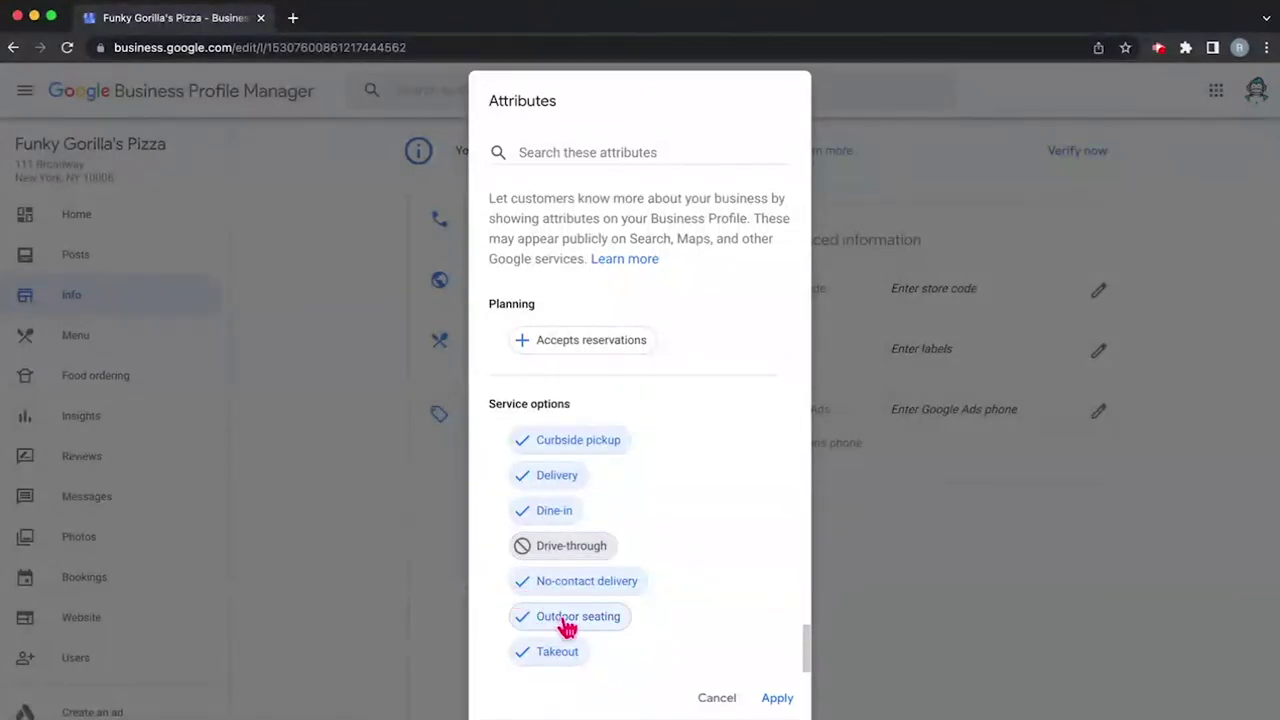
{"action": "left_click", "coordinate": [566, 622]}
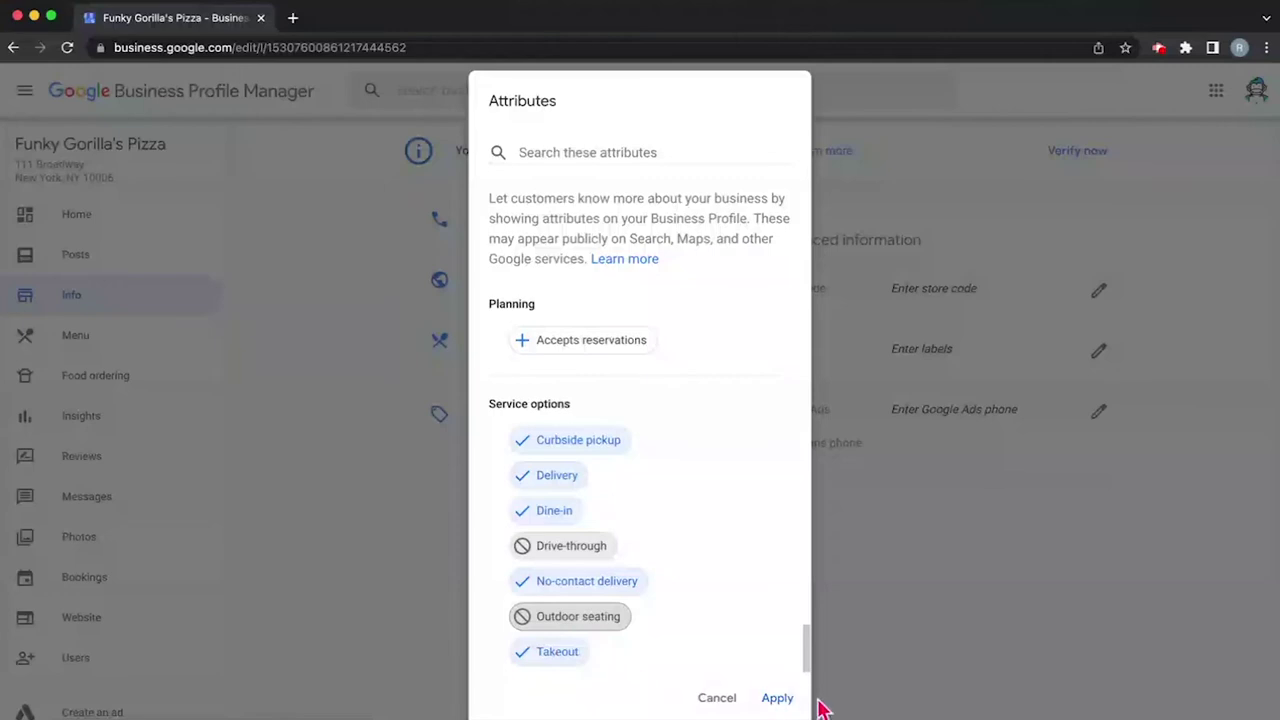
{"action": "left_click", "coordinate": [777, 697]}
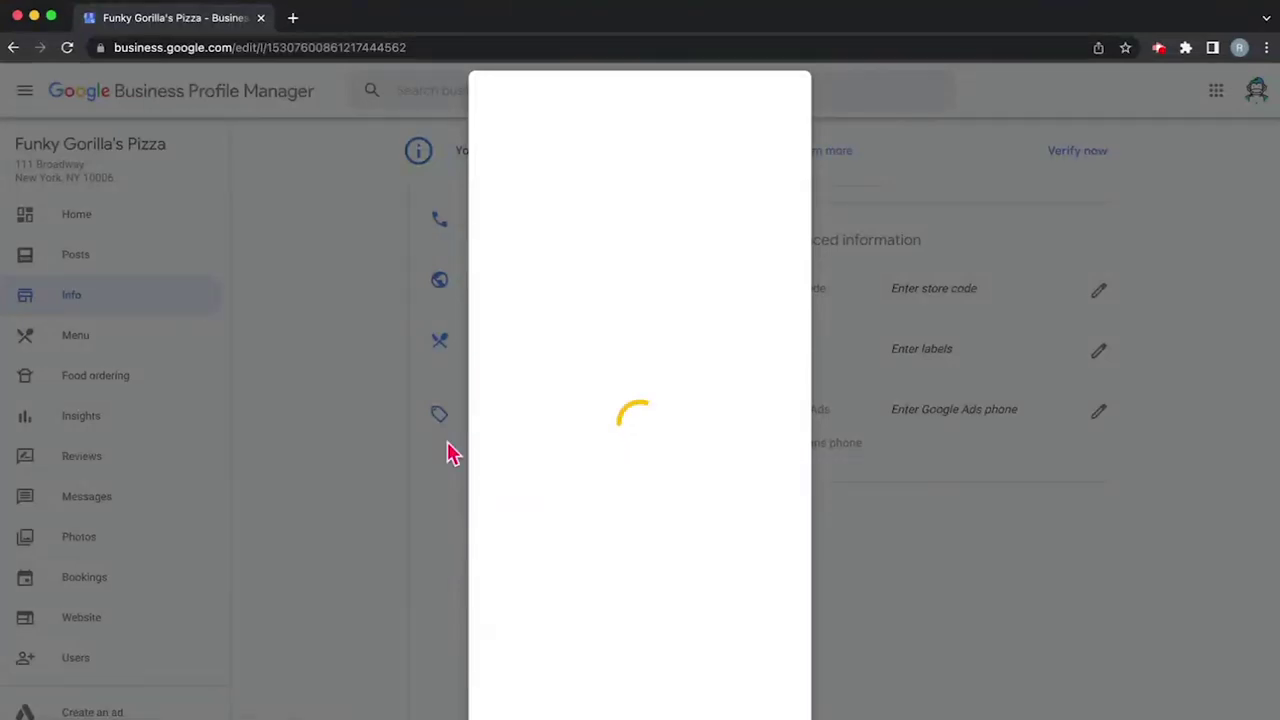
- Scroll the Info page past the saved service options down to the description row
{"action": "scroll", "coordinate": [551, 531], "scroll_direction": "down", "scroll_amount": 2}
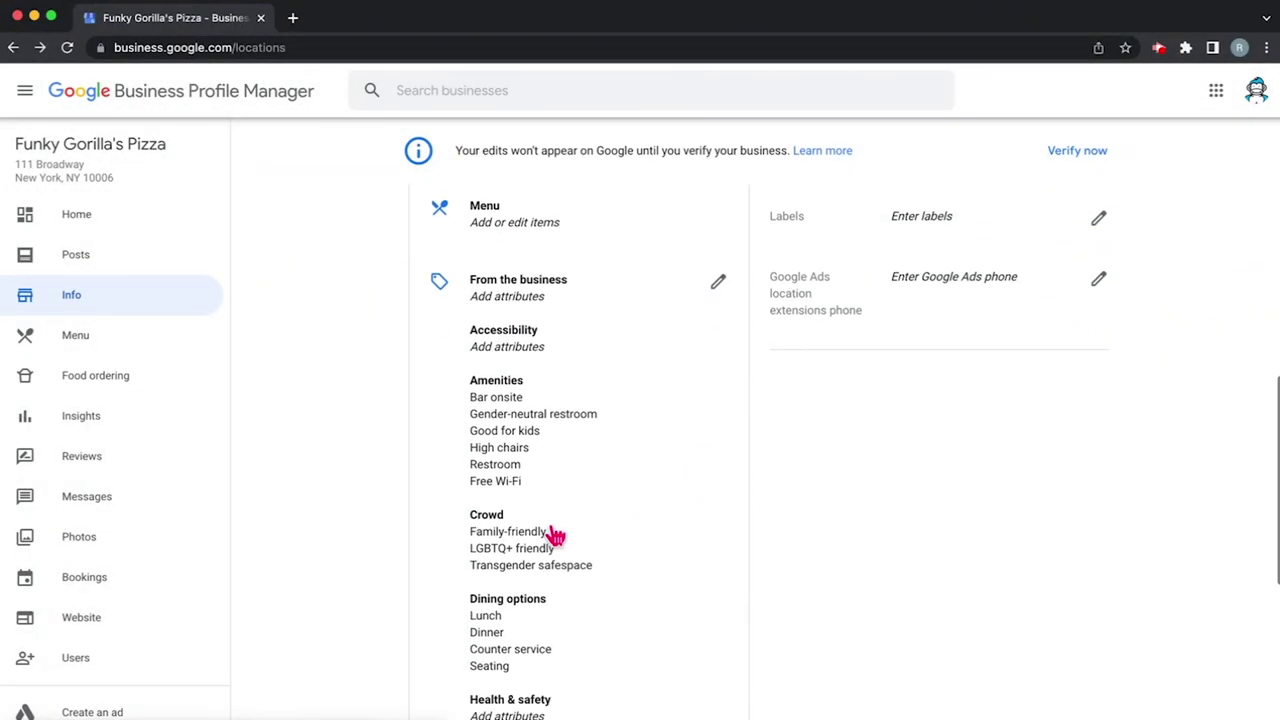
{"action": "scroll", "coordinate": [555, 537], "scroll_direction": "down", "scroll_amount": 5}
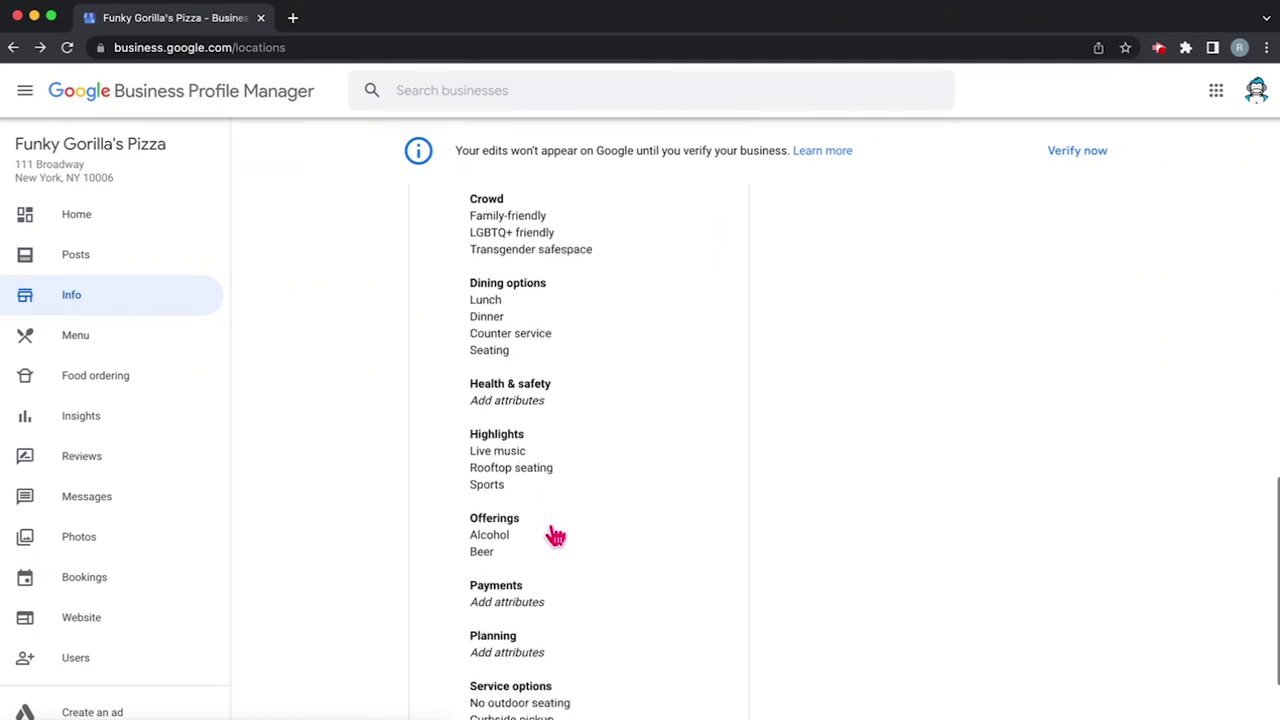
{"action": "scroll", "coordinate": [555, 537], "scroll_direction": "down", "scroll_amount": 1}
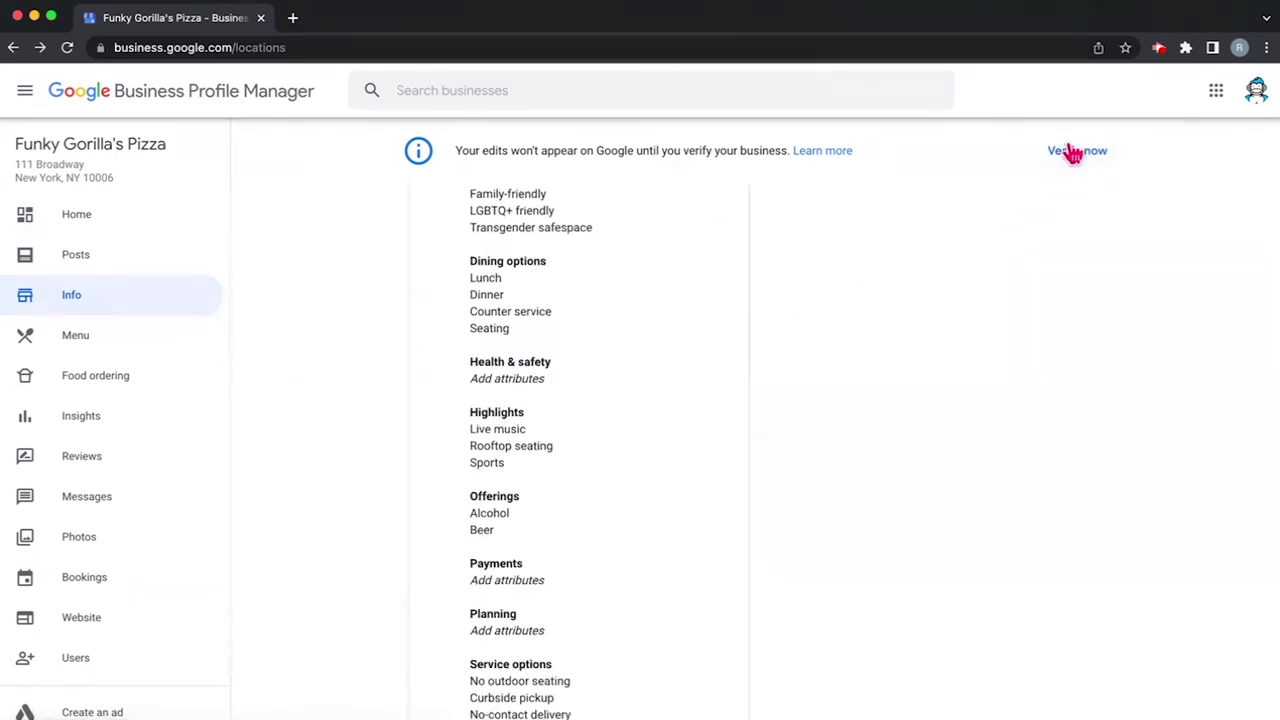
{"action": "scroll", "coordinate": [770, 623], "scroll_direction": "down", "scroll_amount": 4}
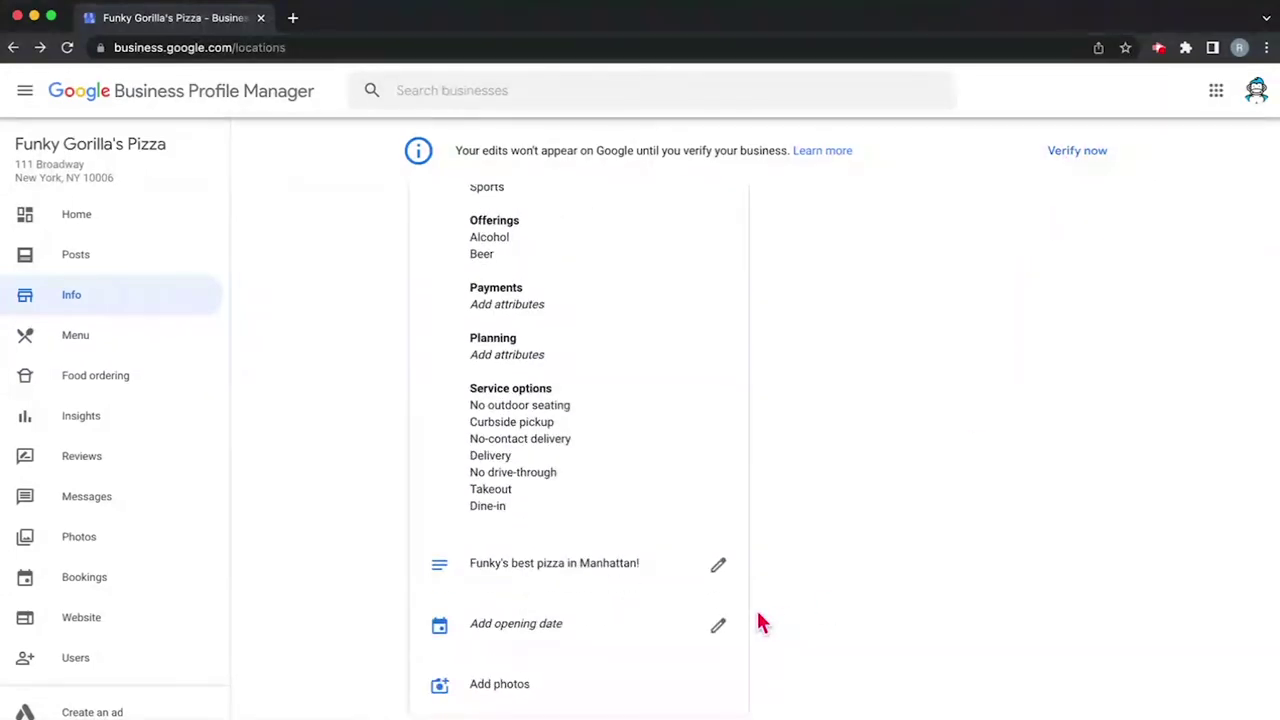
- Open the business description editor with the cursor at the end of the existing text
{"action": "left_click", "coordinate": [630, 566]}
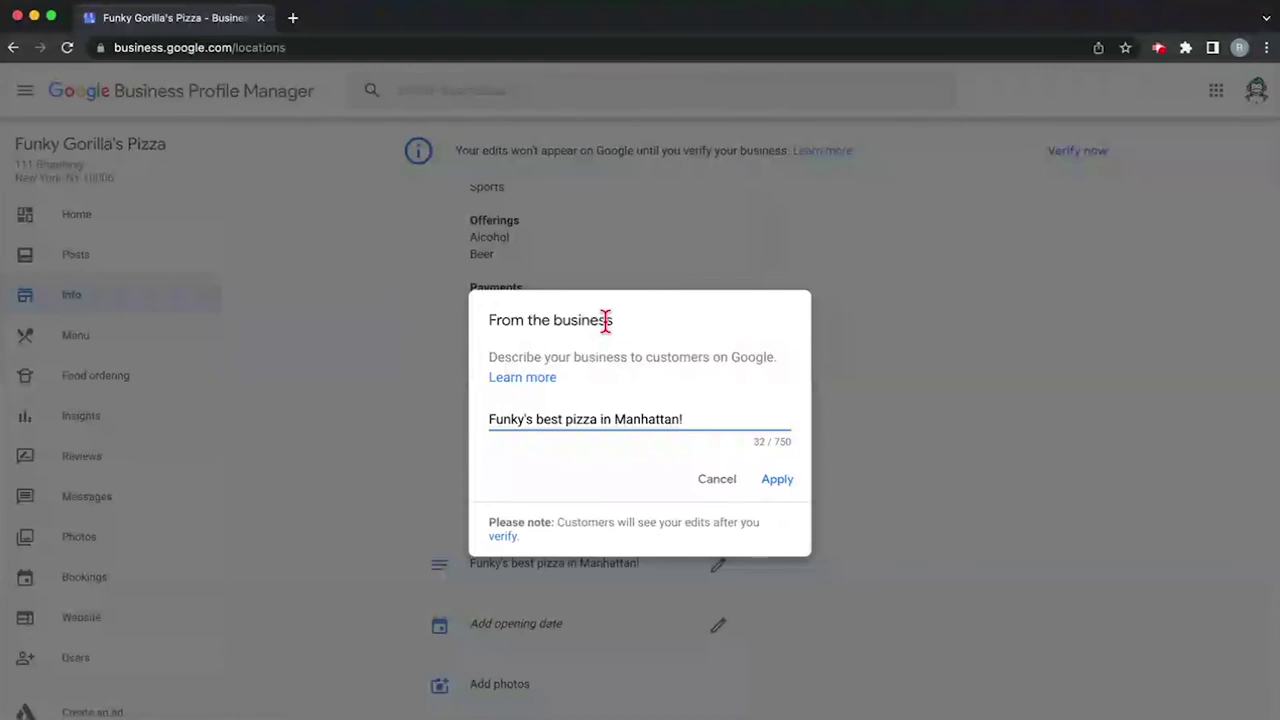
{"action": "left_click", "coordinate": [697, 420]}
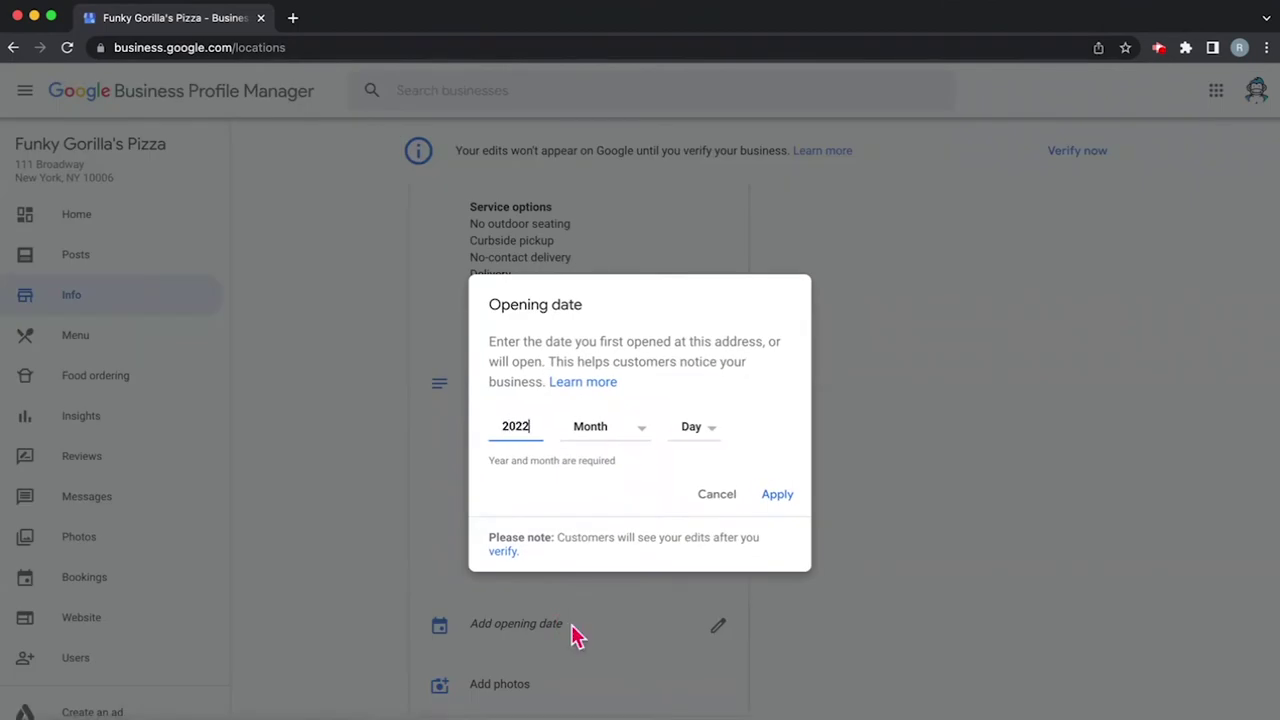
- Set the opening date to June 15, 2022 and apply it
{"action": "left_click", "coordinate": [614, 429]}
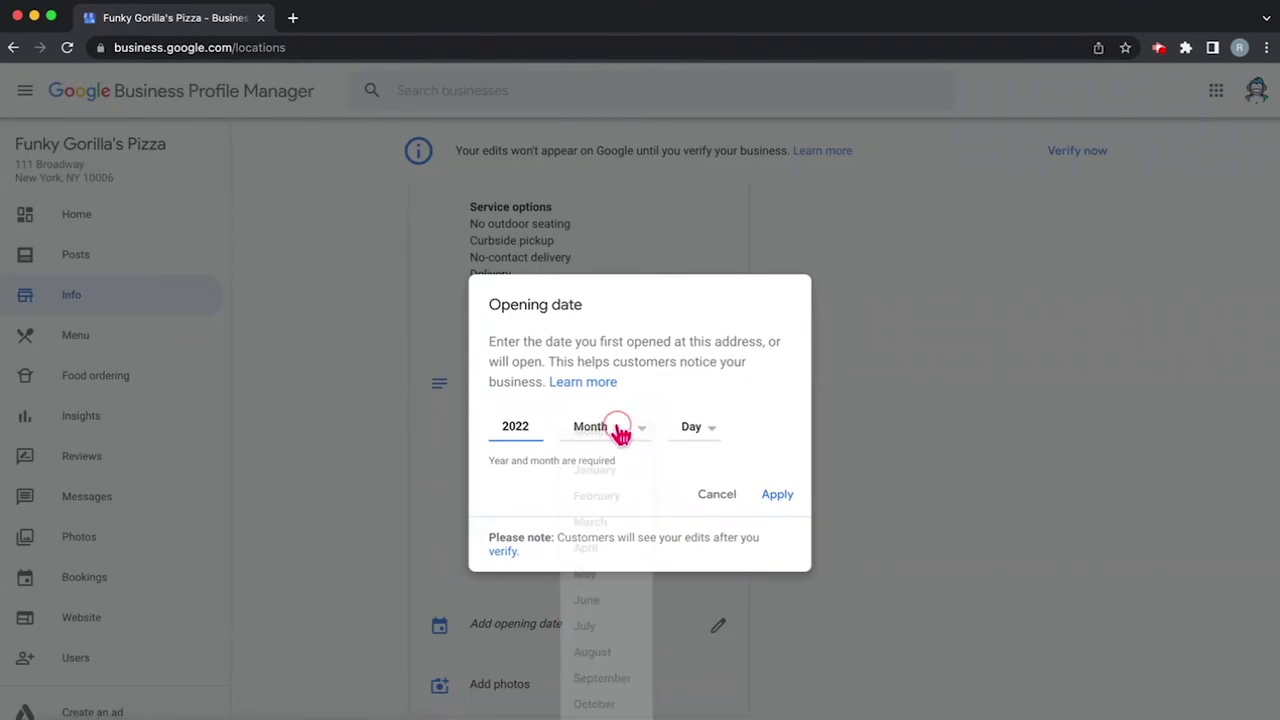
{"action": "left_click", "coordinate": [591, 602]}
{"action": "left_click", "coordinate": [702, 430]}
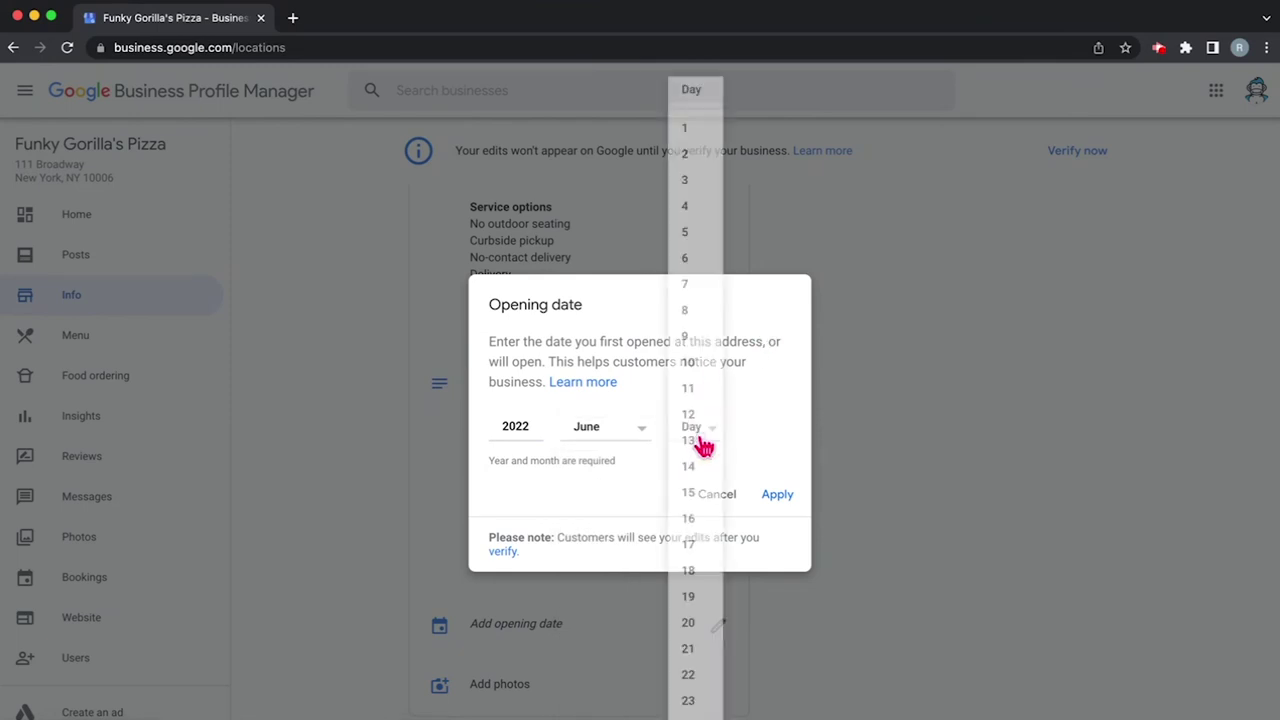
{"action": "left_click", "coordinate": [690, 494]}
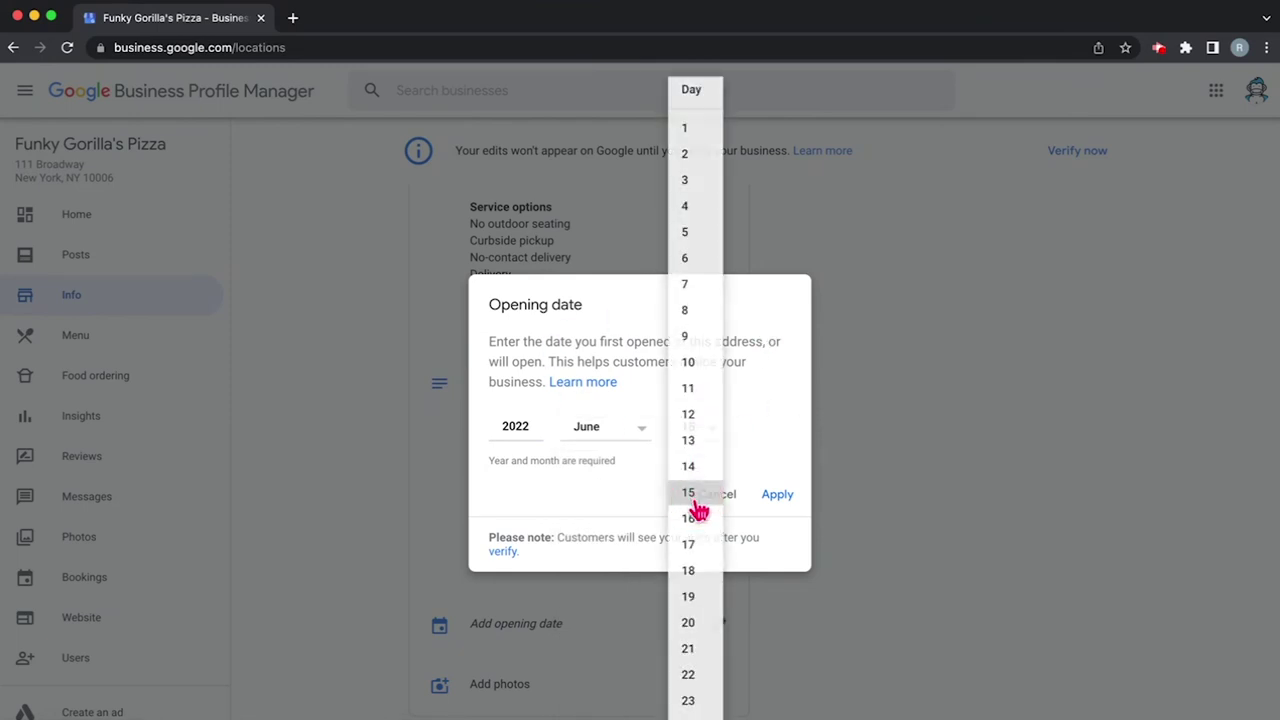
{"action": "left_click", "coordinate": [775, 497]}
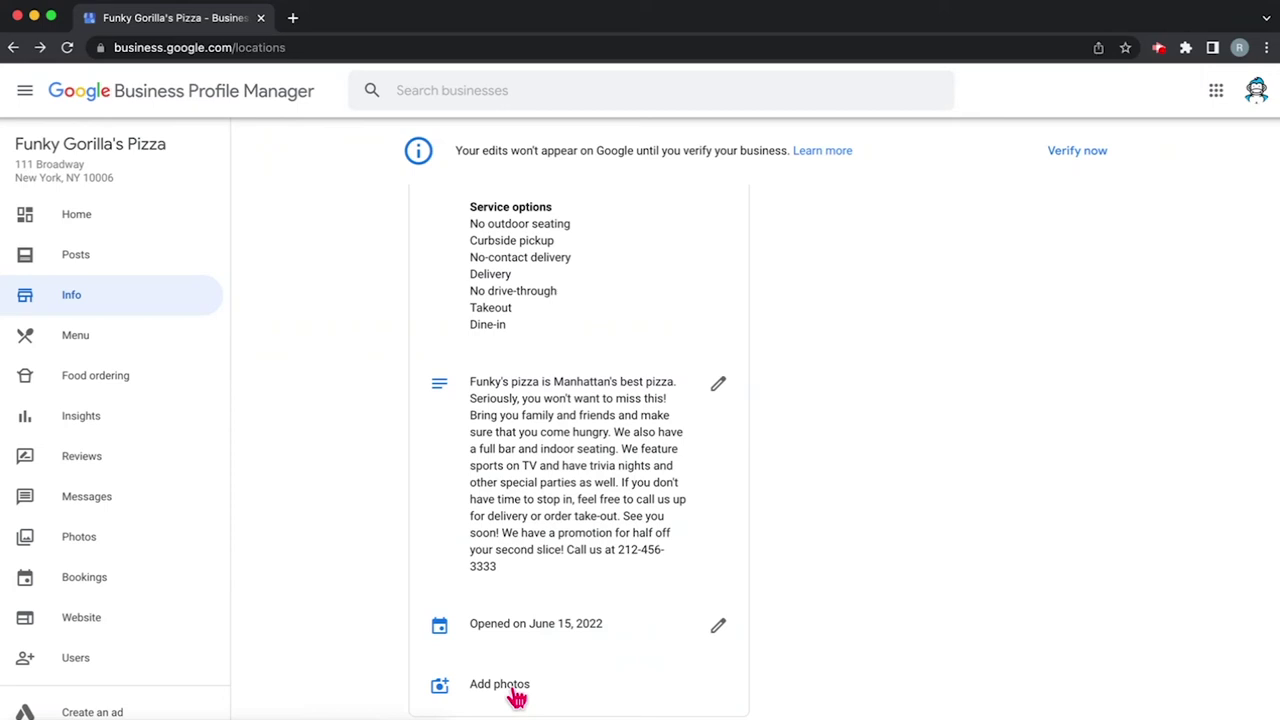
- Upload GMB Profile Images with Logos.png from the Desktop, crop around the whole badge, and set it as logo
{"action": "left_click", "coordinate": [515, 688]}
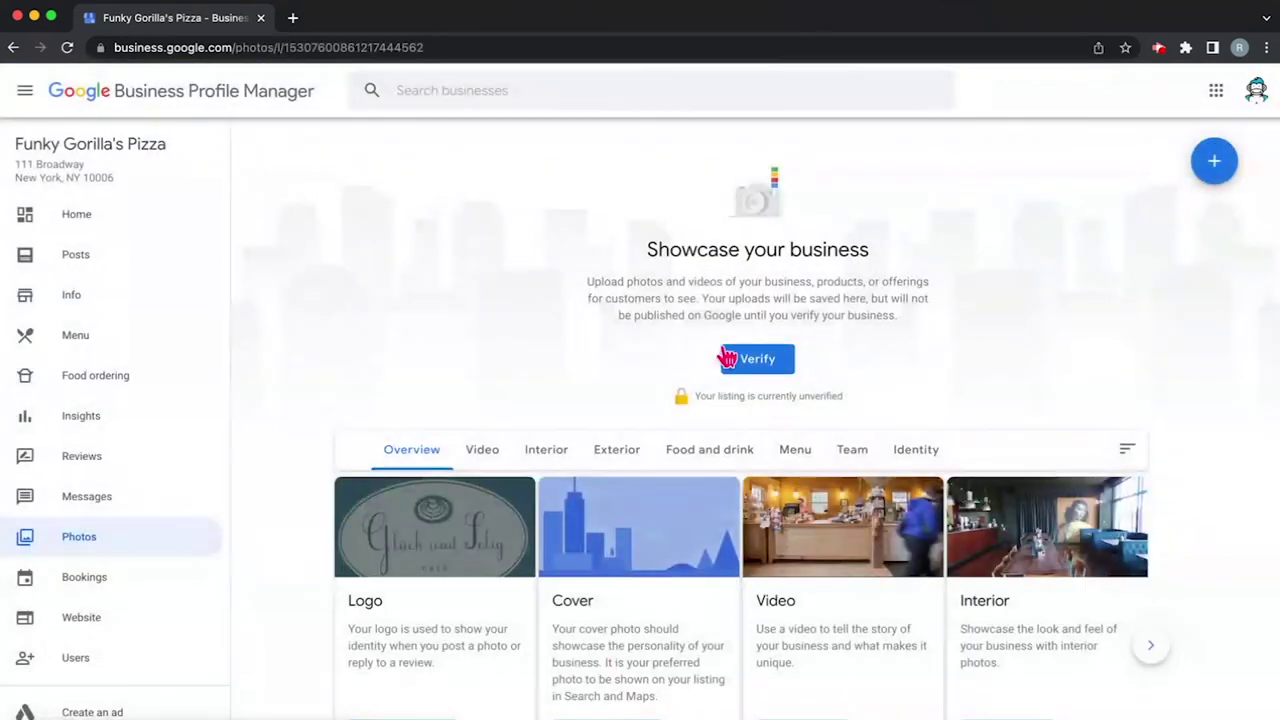
{"action": "scroll", "coordinate": [295, 437], "scroll_direction": "down", "scroll_amount": 4}
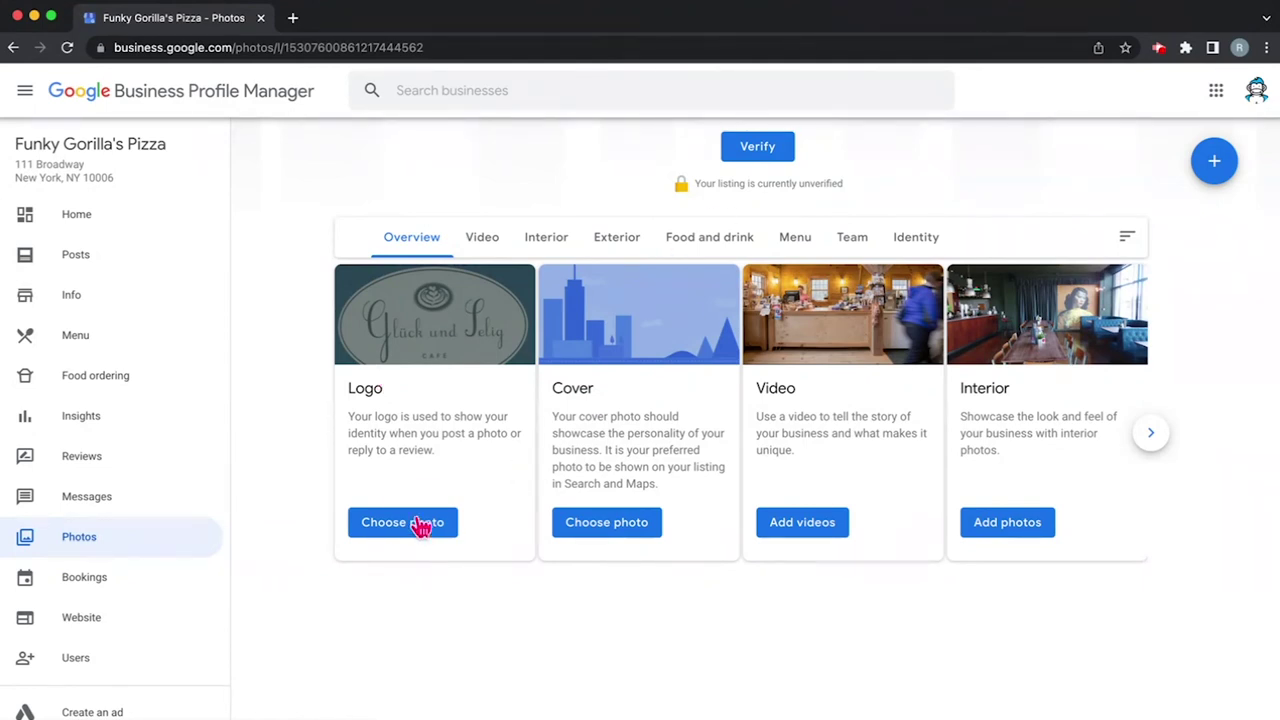
{"action": "left_click", "coordinate": [423, 522]}
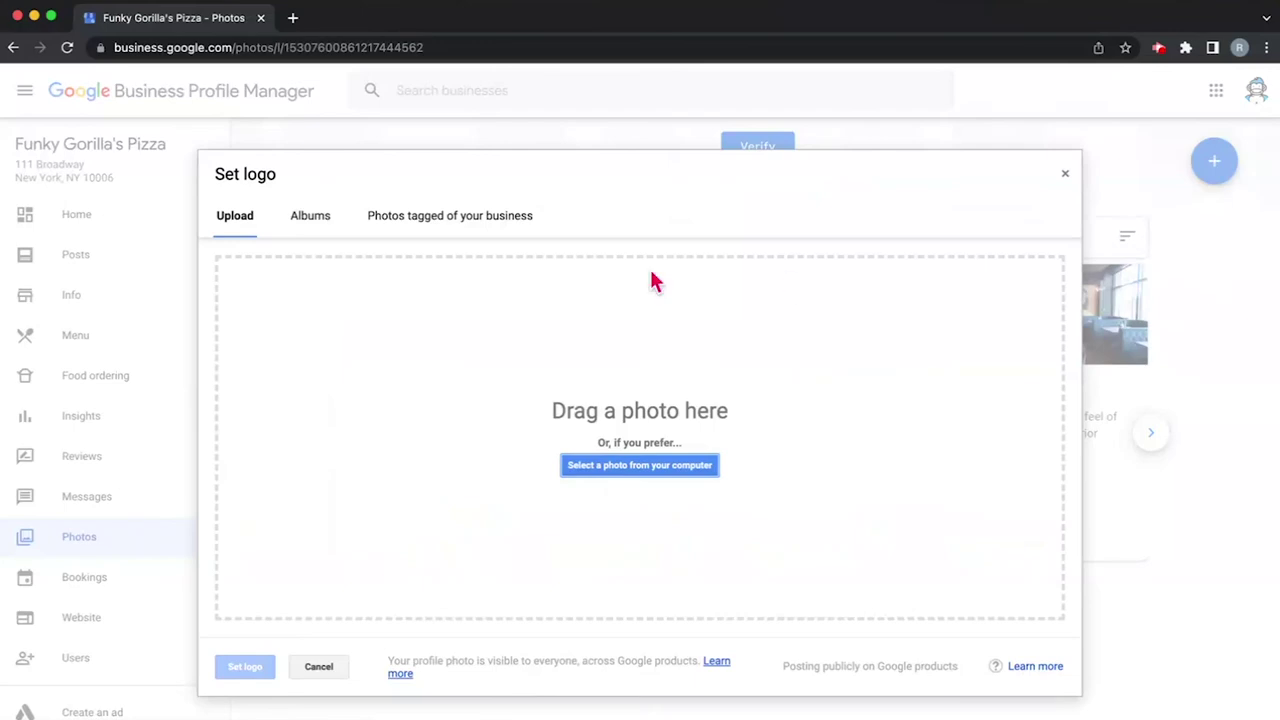
{"action": "left_click", "coordinate": [634, 472]}
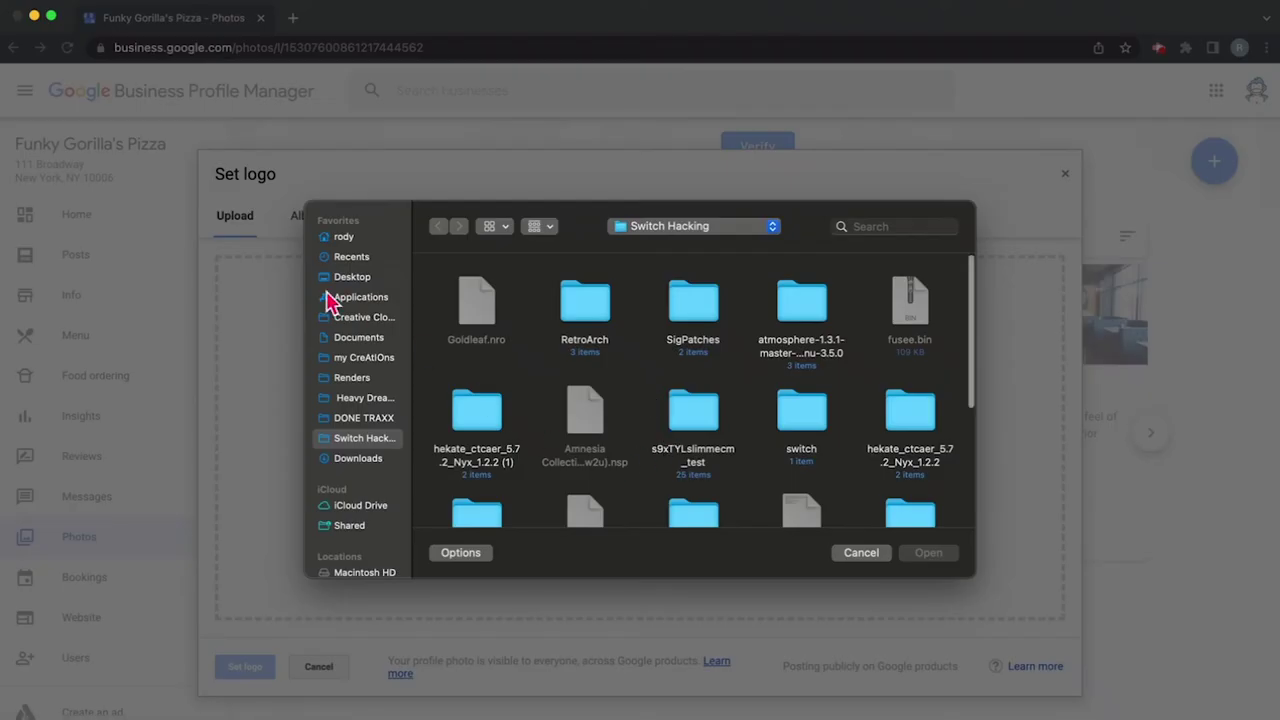
{"action": "left_click", "coordinate": [356, 320]}
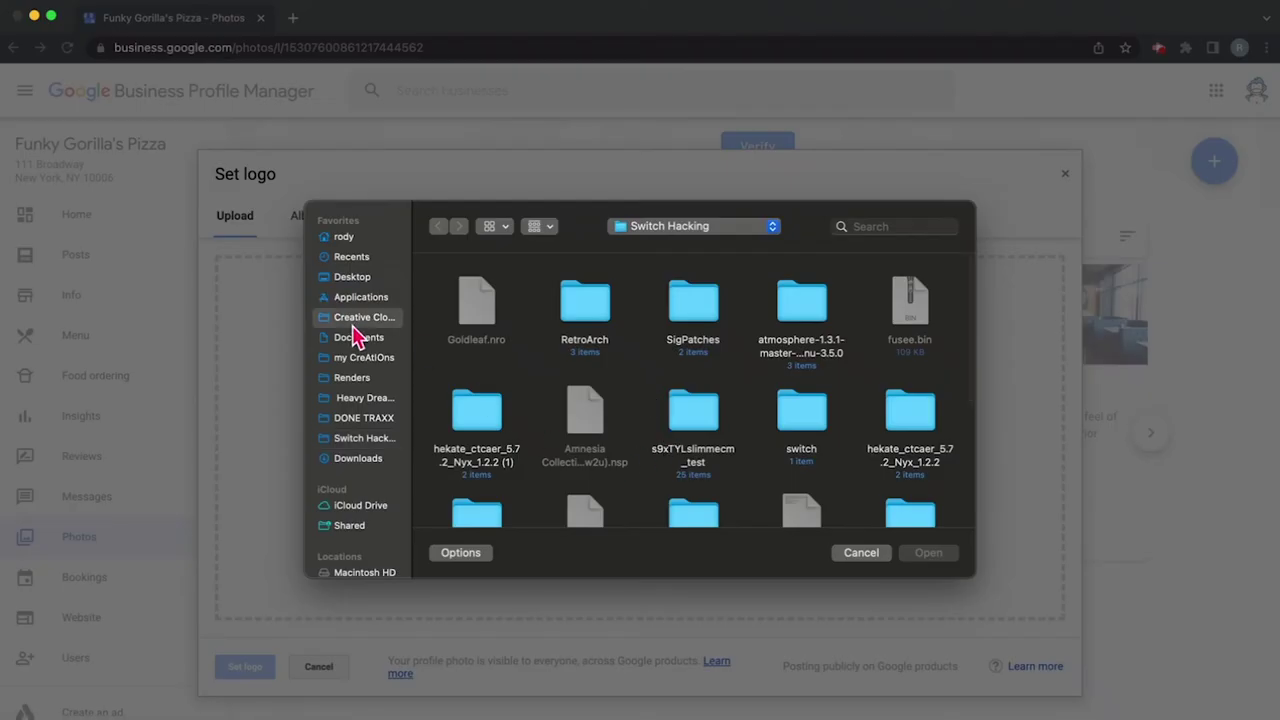
{"action": "left_click", "coordinate": [354, 277]}
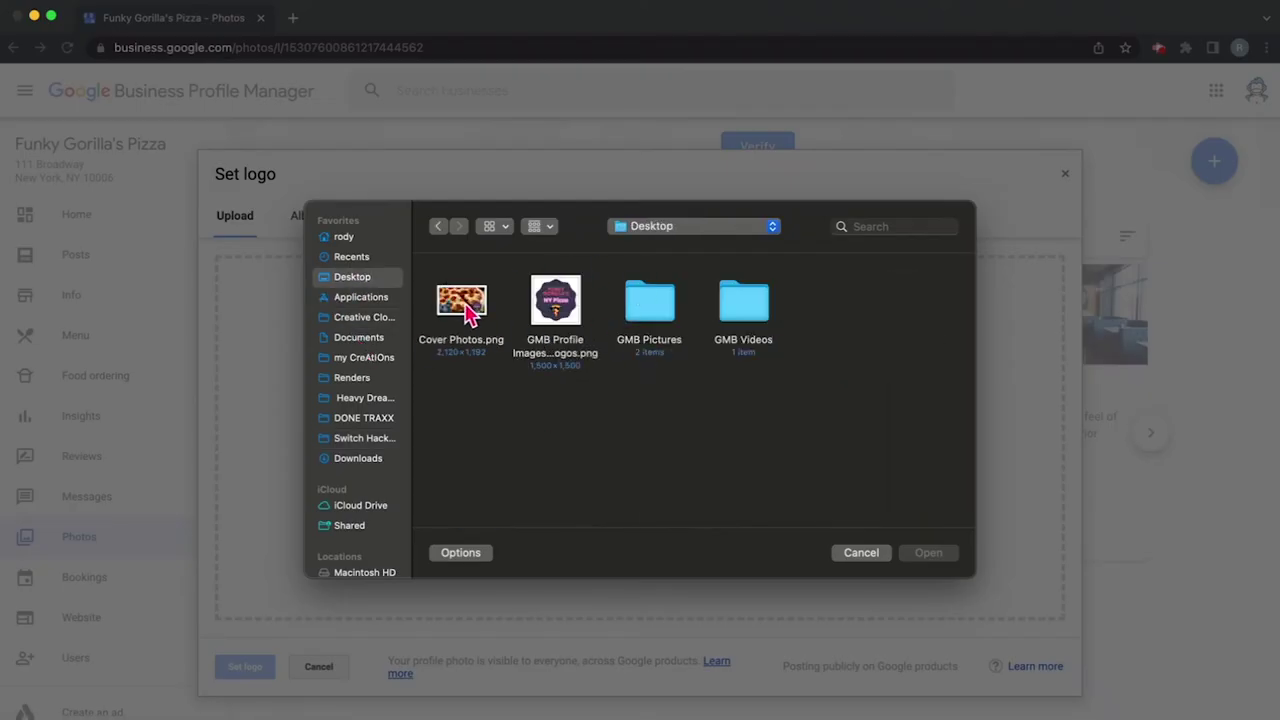
{"action": "left_click", "coordinate": [560, 313]}
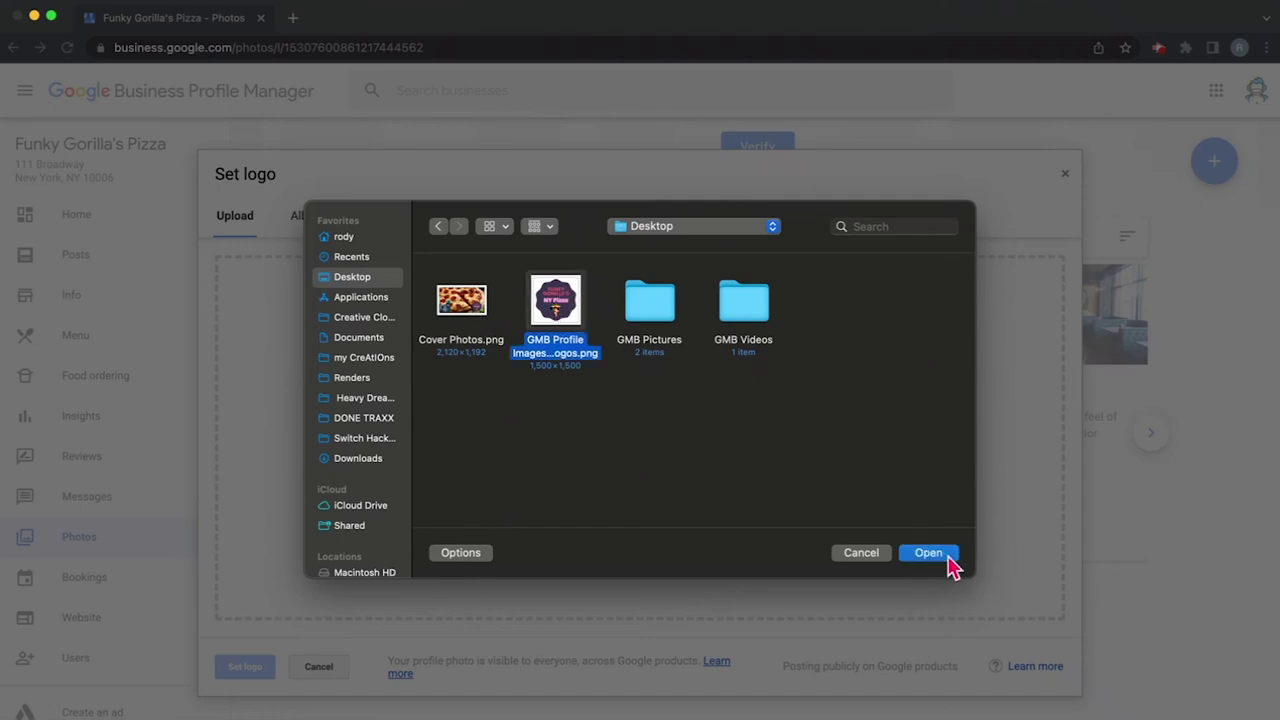
{"action": "left_click", "coordinate": [928, 553]}
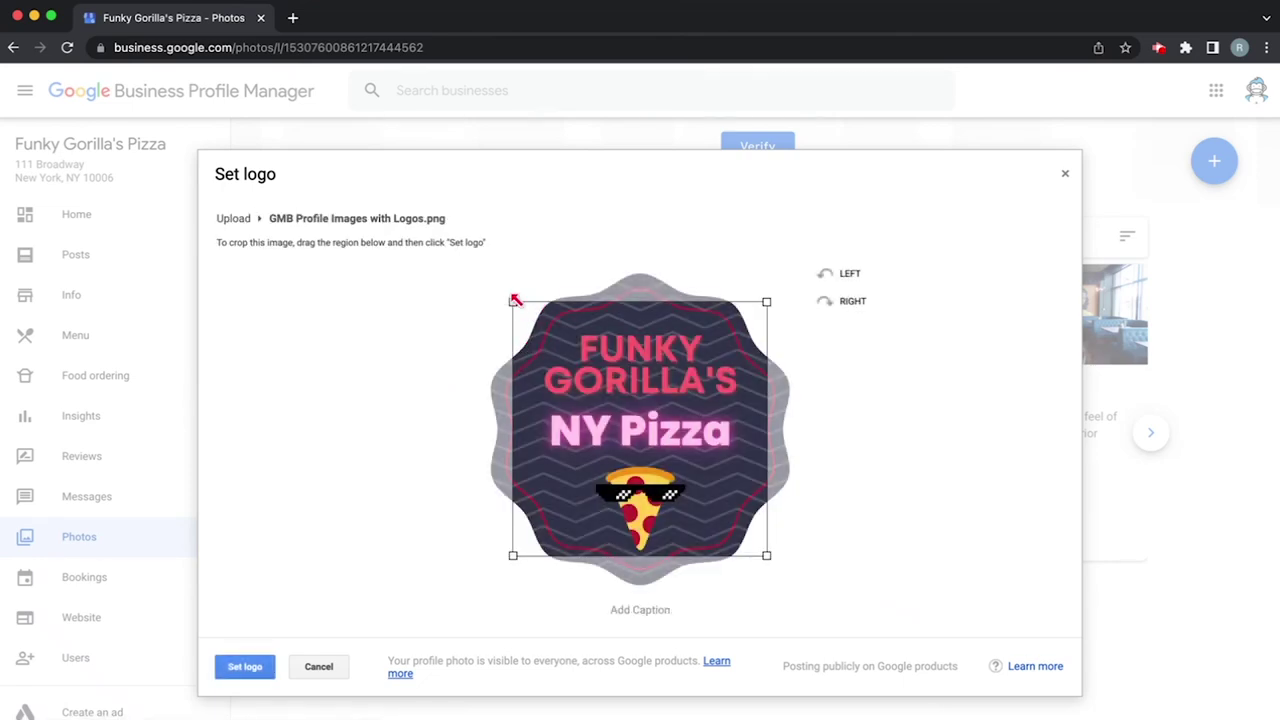
{"action": "left_click", "coordinate": [415, 245]}
{"action": "left_click_drag", "start_coordinate": [766, 556], "coordinate": [851, 646]}
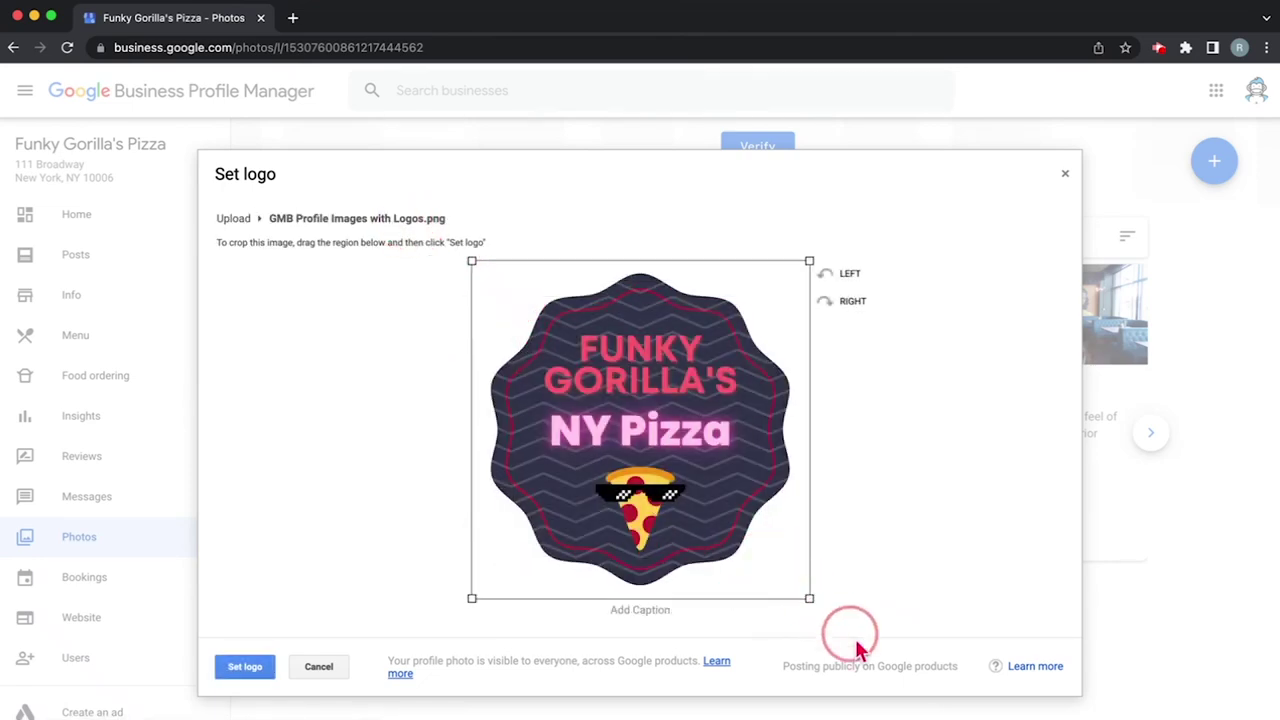
{"action": "left_click", "coordinate": [245, 668]}
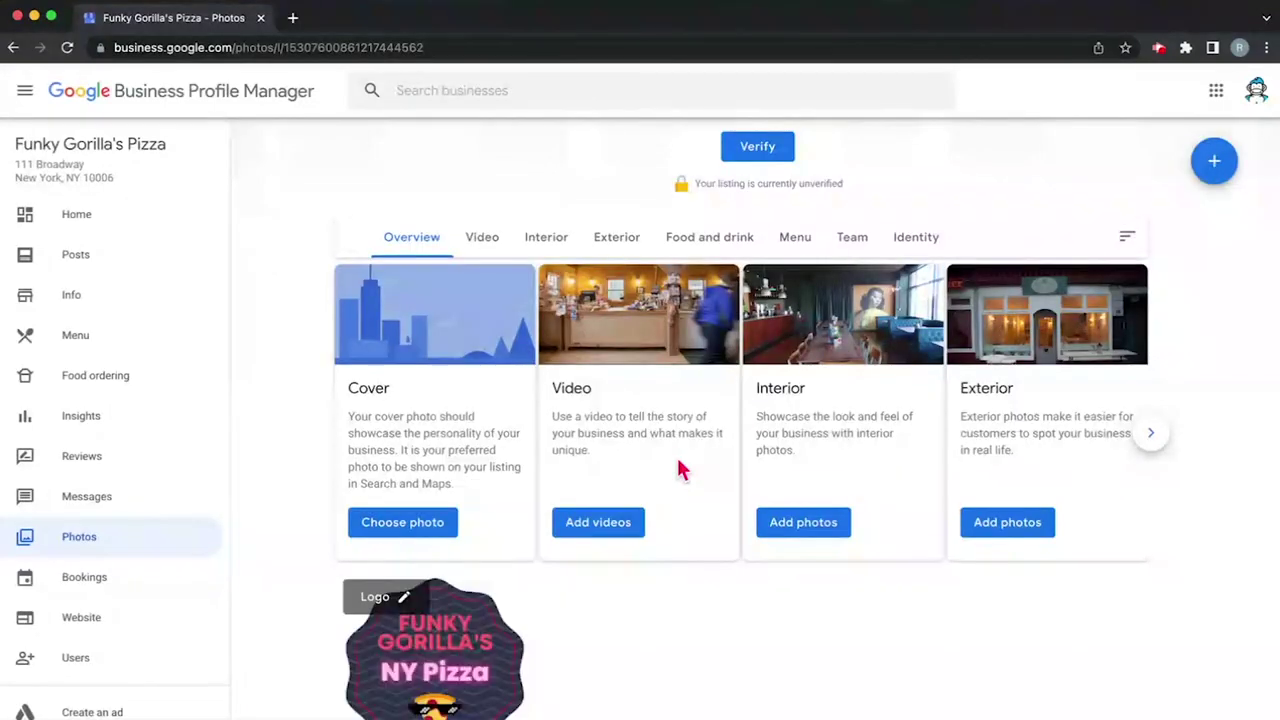
- Upload Cover Photos.png from the computer as the cover photo and view it full size
{"action": "scroll", "coordinate": [513, 700], "scroll_direction": "down", "scroll_amount": 1}
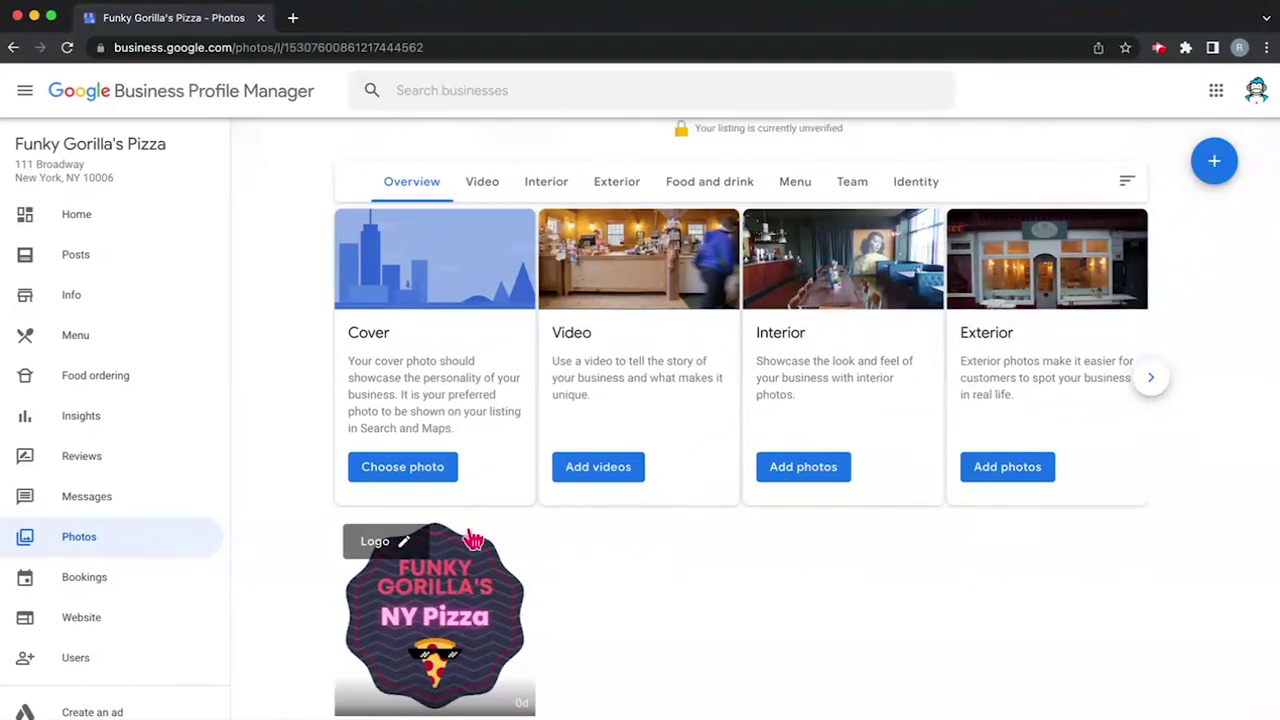
{"action": "left_click", "coordinate": [372, 466]}
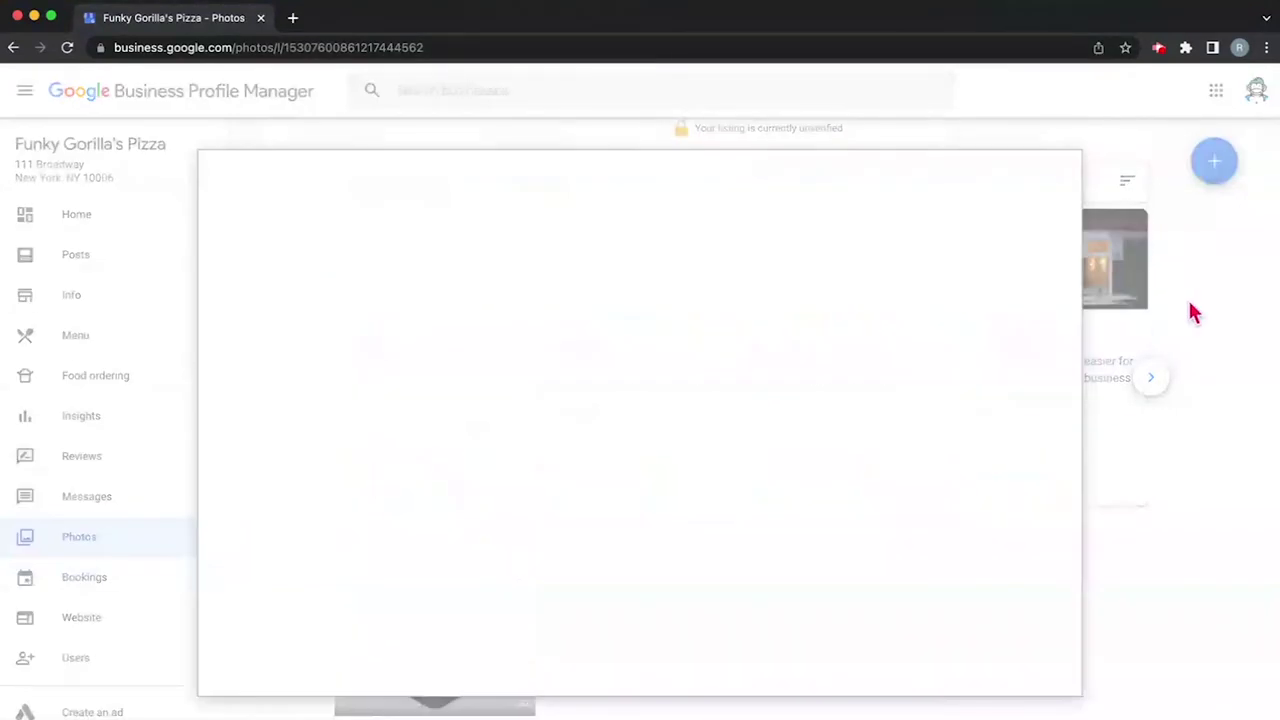
{"action": "left_click", "coordinate": [652, 450]}
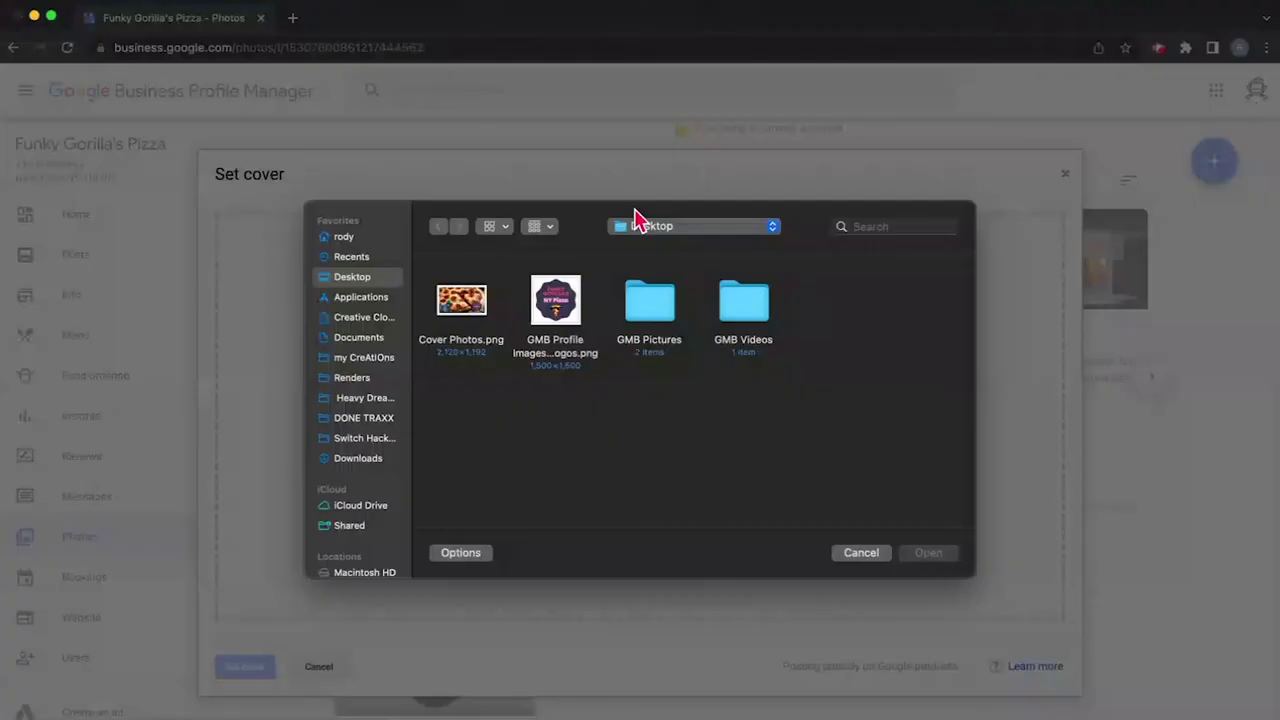
{"action": "left_click", "coordinate": [472, 306]}
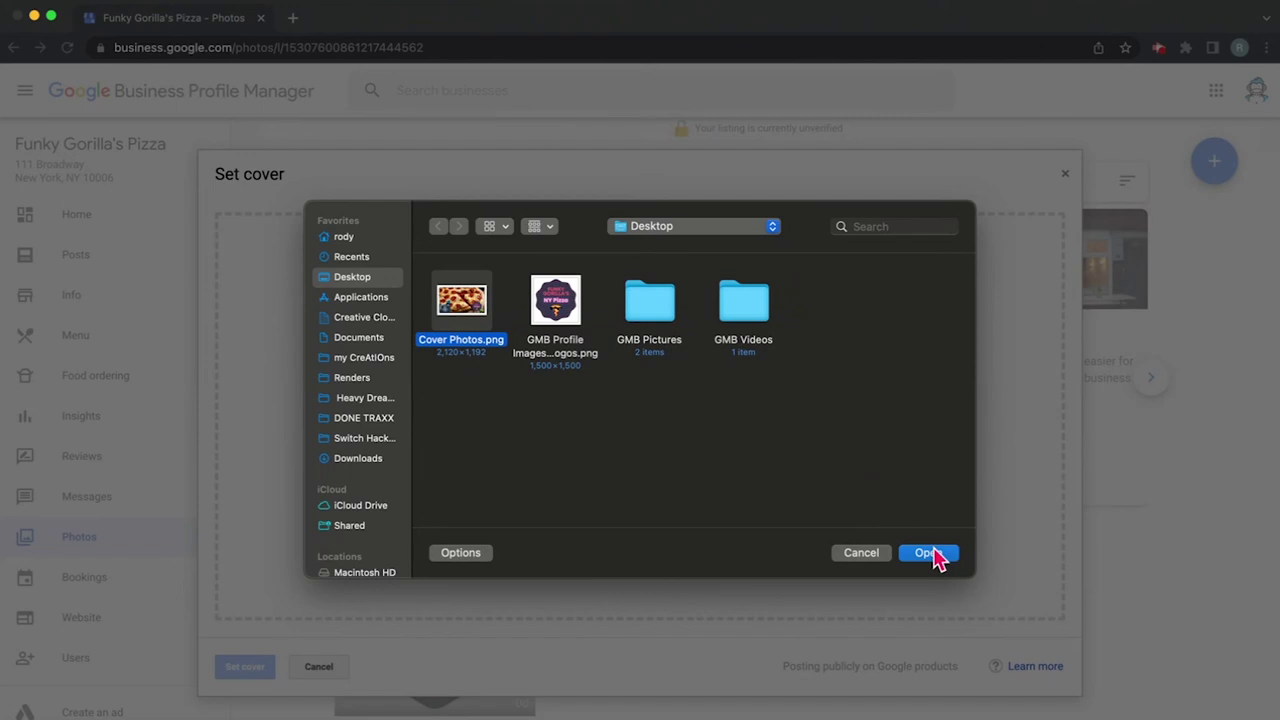
{"action": "left_click", "coordinate": [928, 553]}
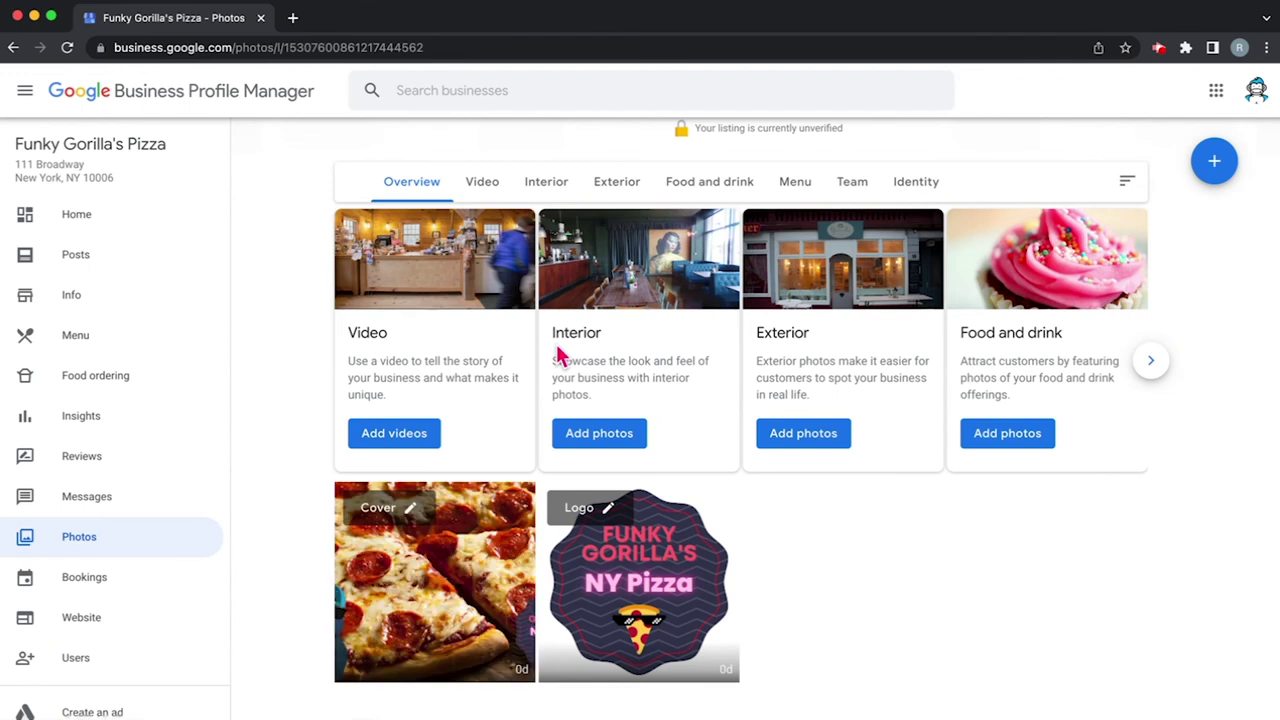
{"action": "left_click", "coordinate": [390, 598]}
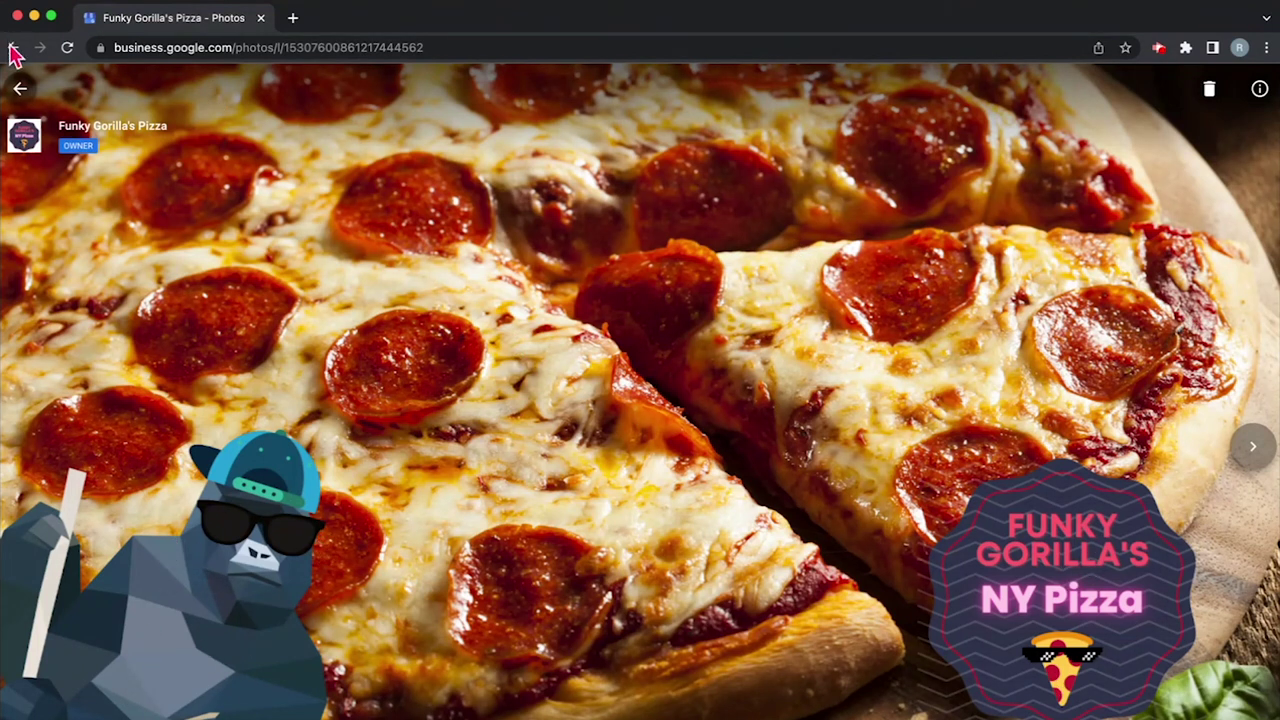
{"action": "left_click", "coordinate": [20, 88]}
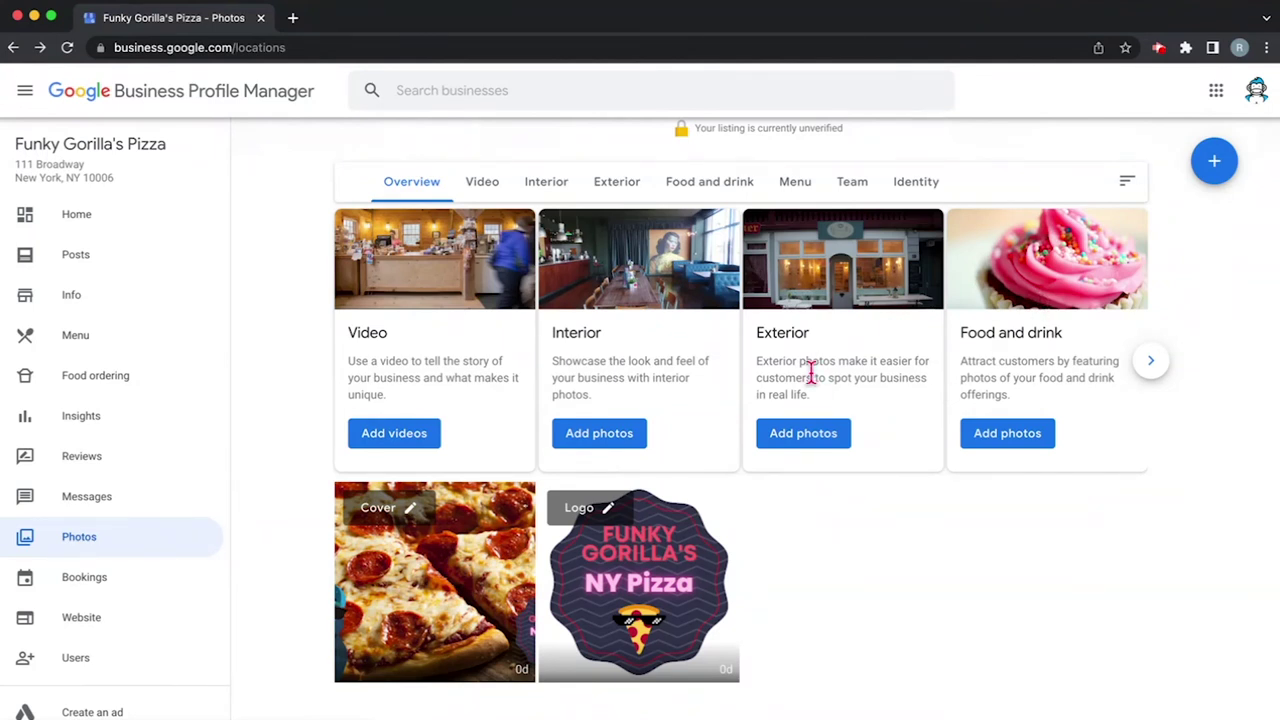